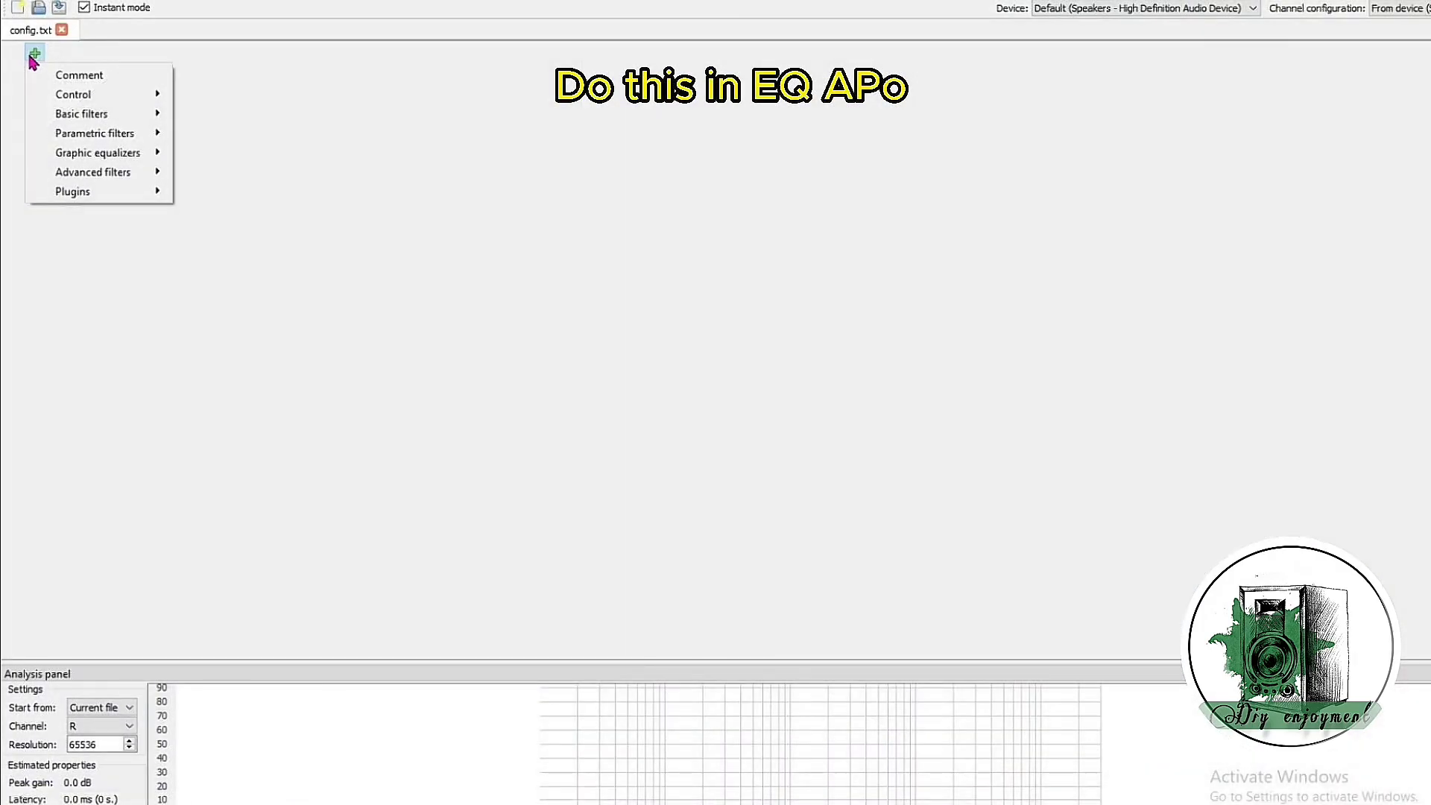
# Add two Channel selection filters to the Equalizer APO config
pyautogui.moveTo(89, 93)
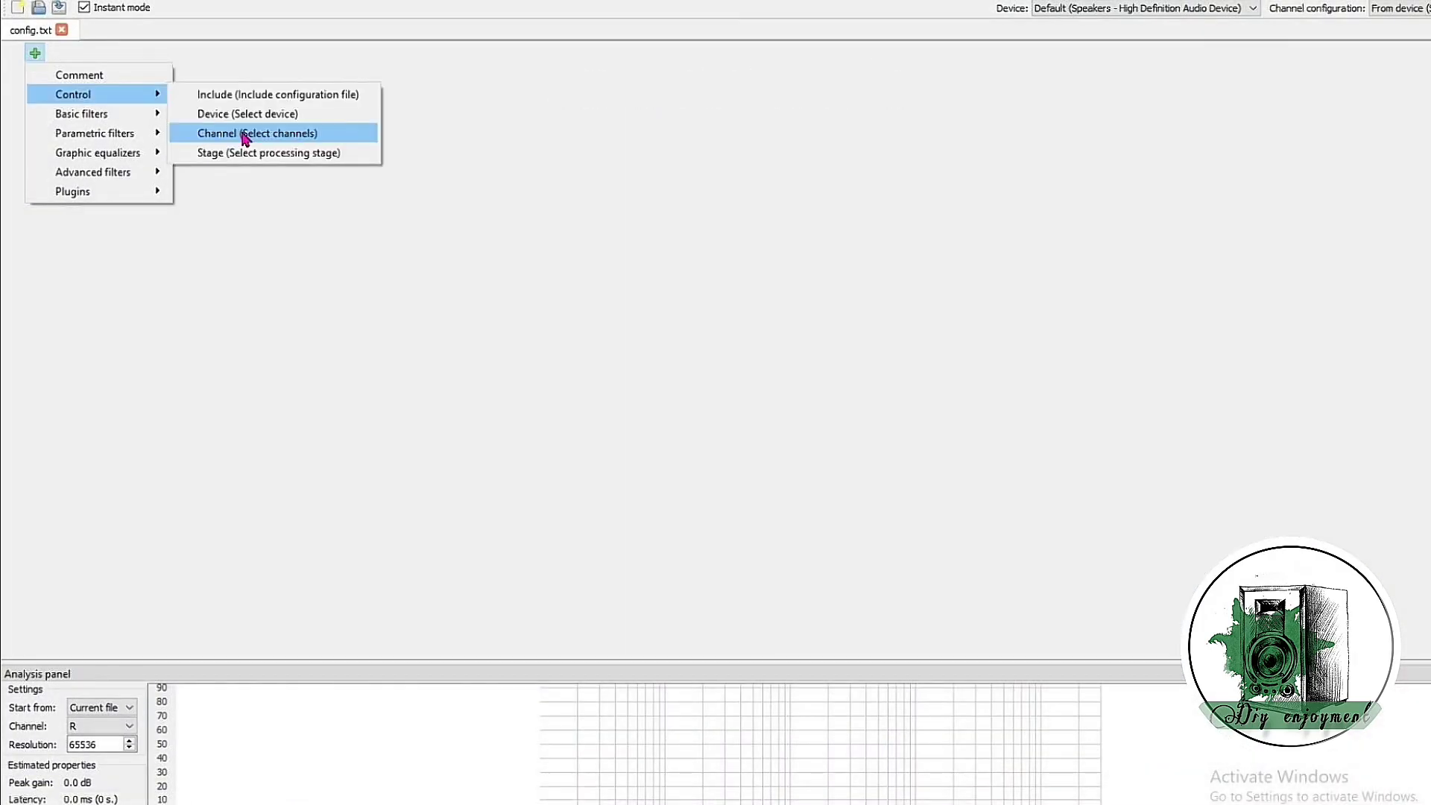
pyautogui.click(245, 134)
pyautogui.click(35, 99)
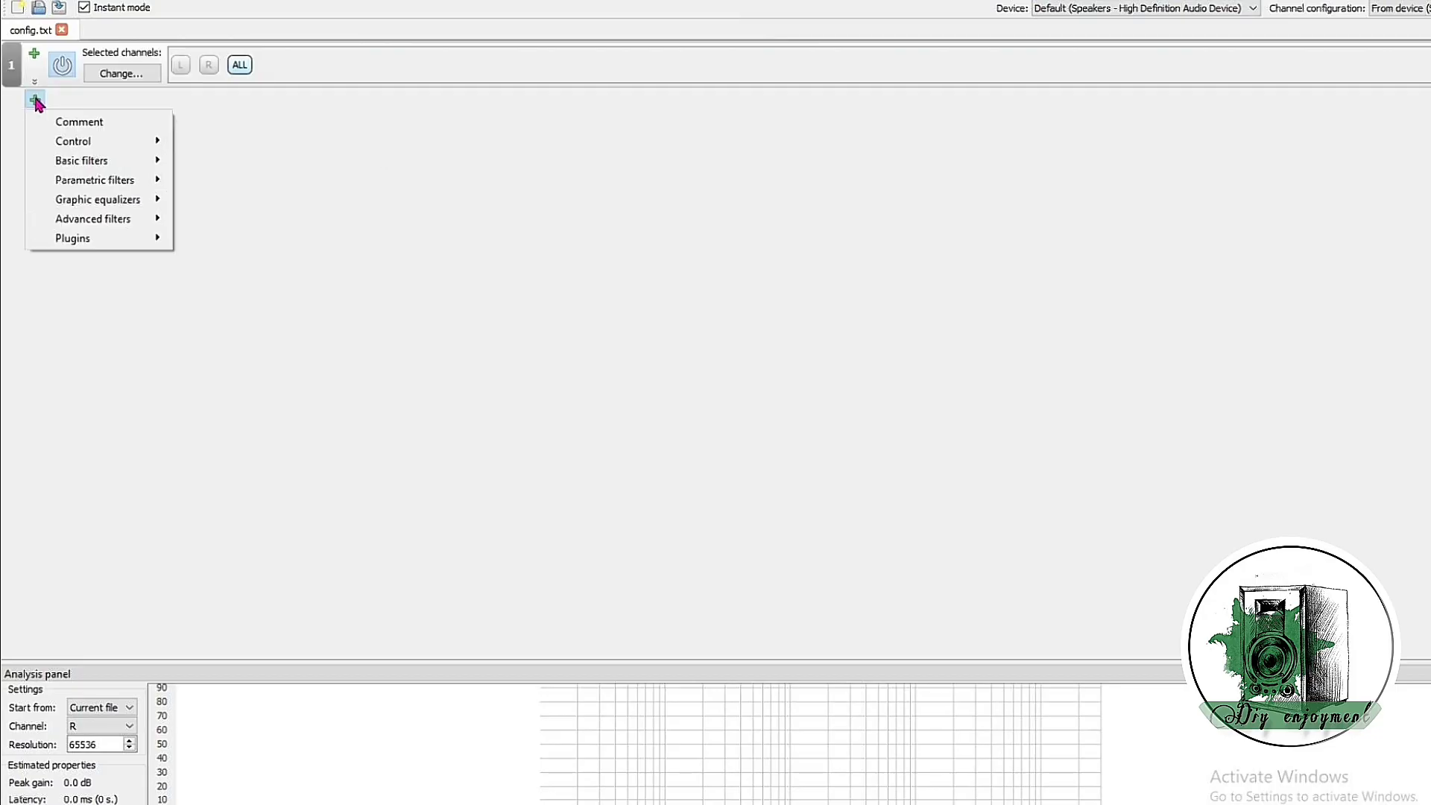
pyautogui.moveTo(90, 140)
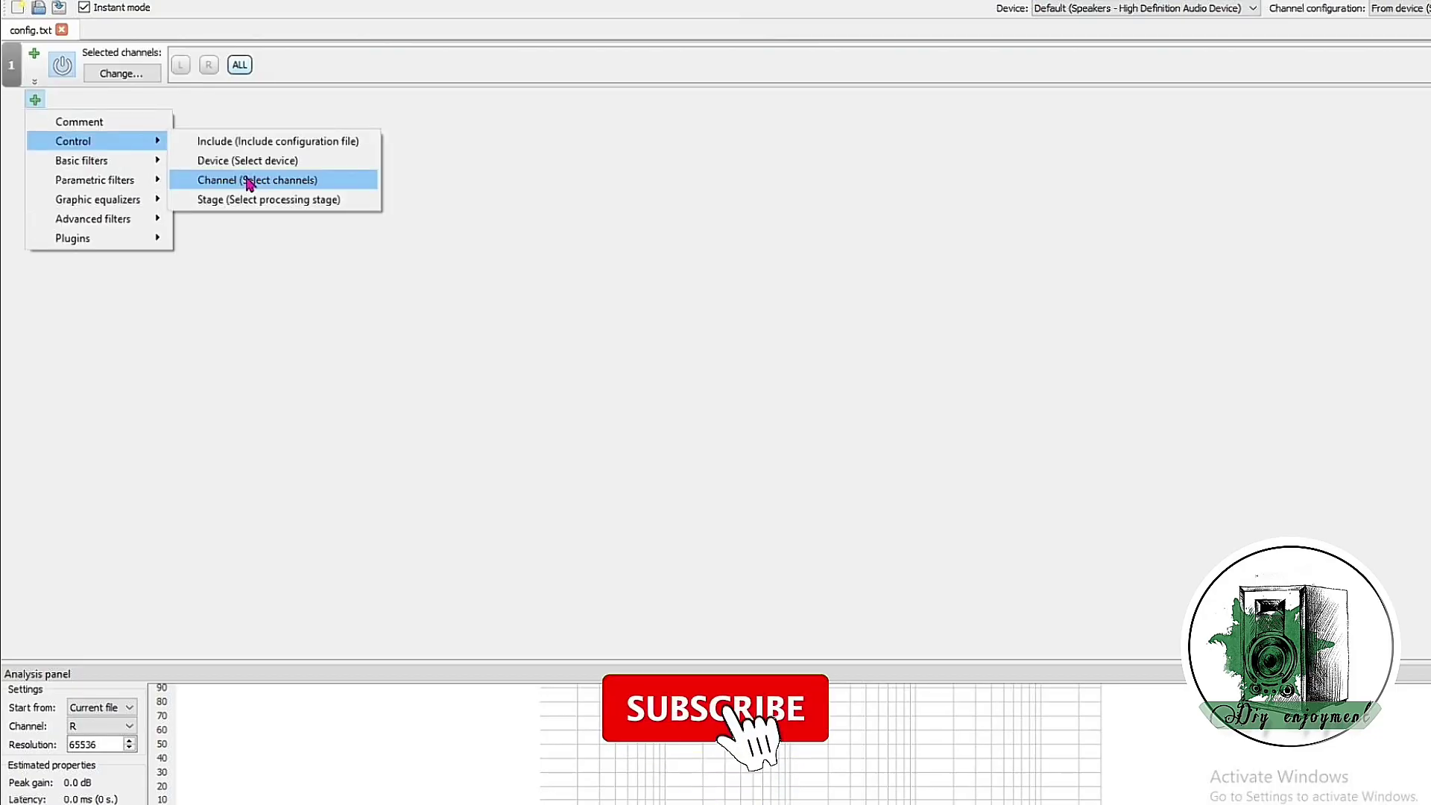
pyautogui.click(249, 181)
pyautogui.click(35, 101)
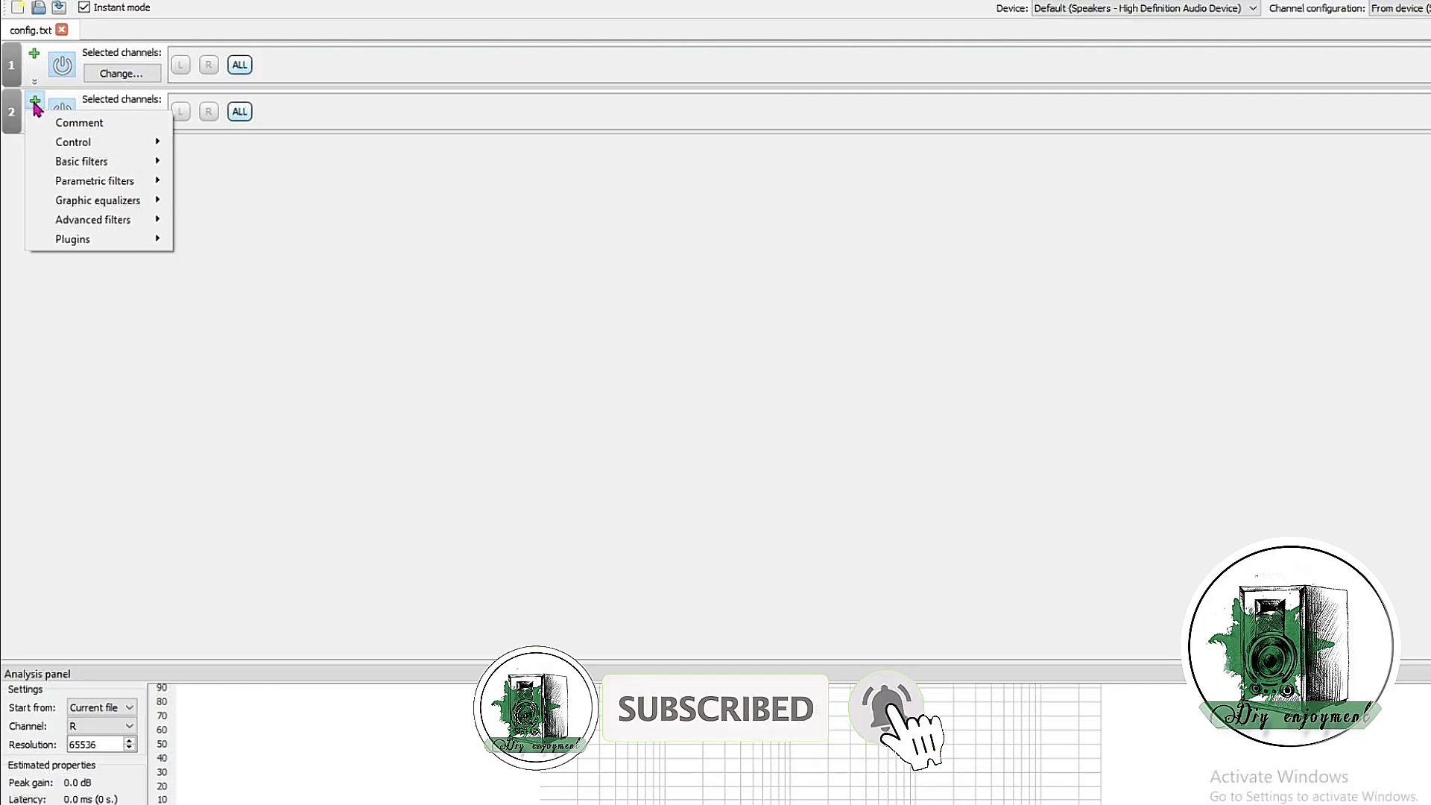
# Add a 0 dB Preamp and 0 ms Delay filter, and set the first Channel section to L
pyautogui.moveTo(89, 161)
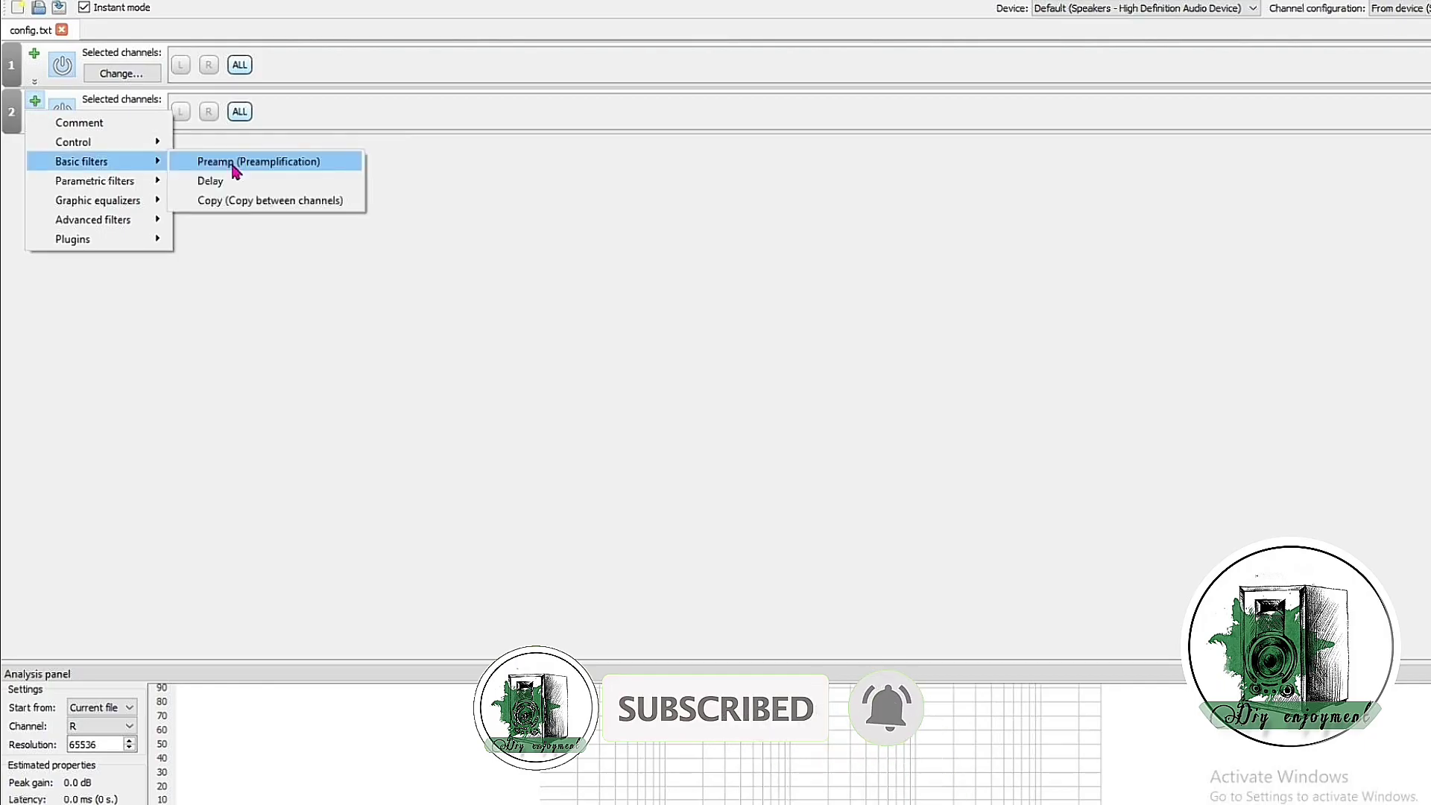
pyautogui.click(233, 163)
pyautogui.click(35, 170)
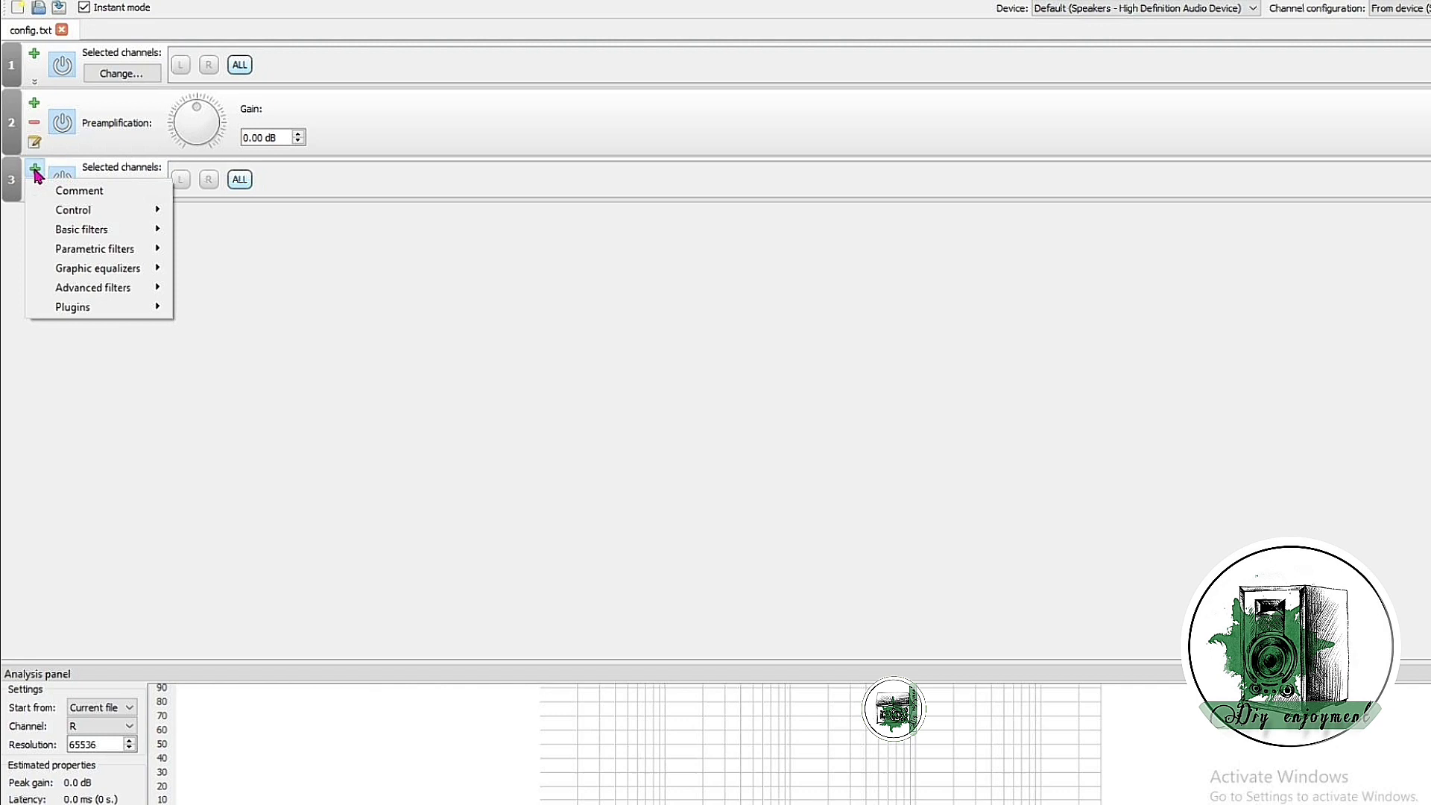
pyautogui.moveTo(89, 229)
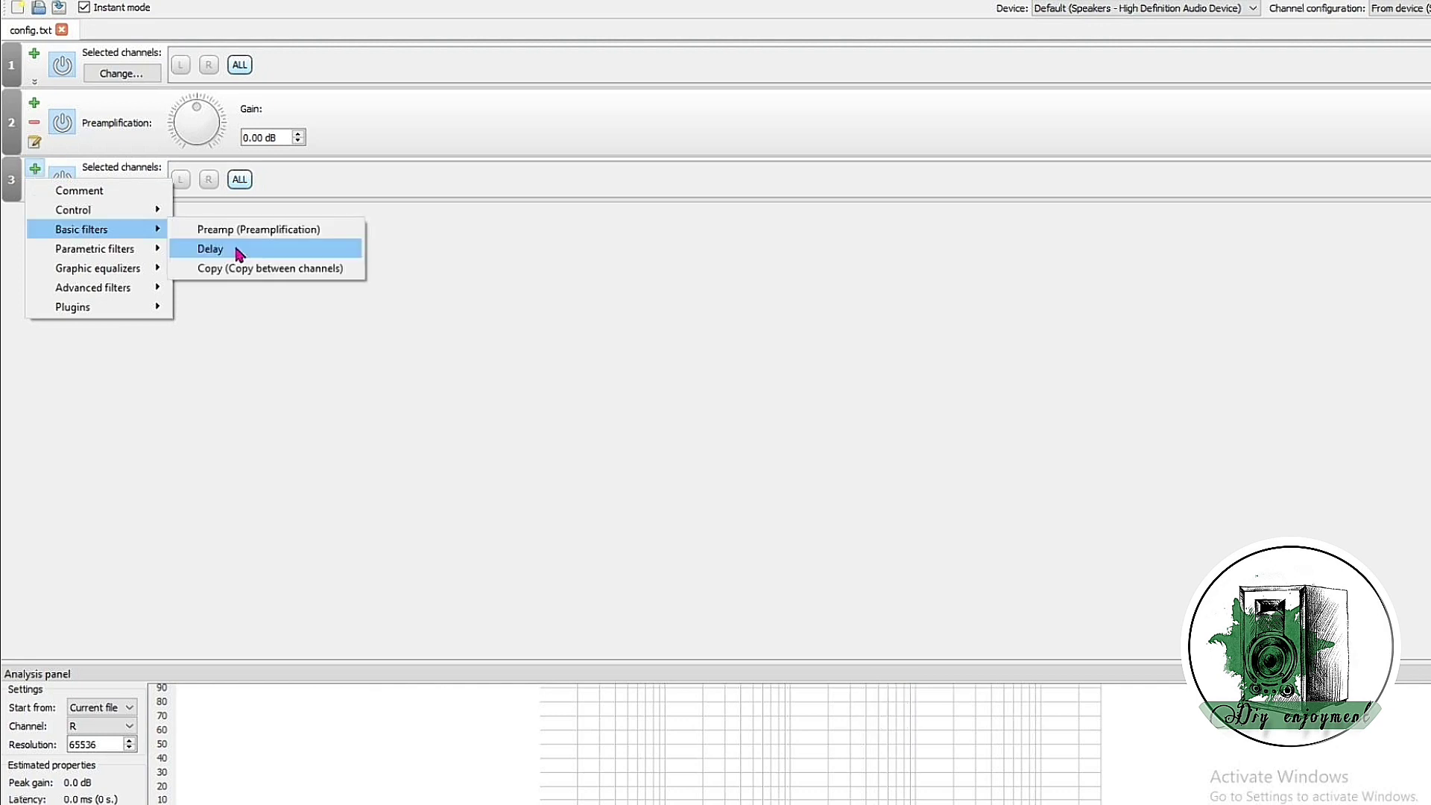
pyautogui.click(237, 250)
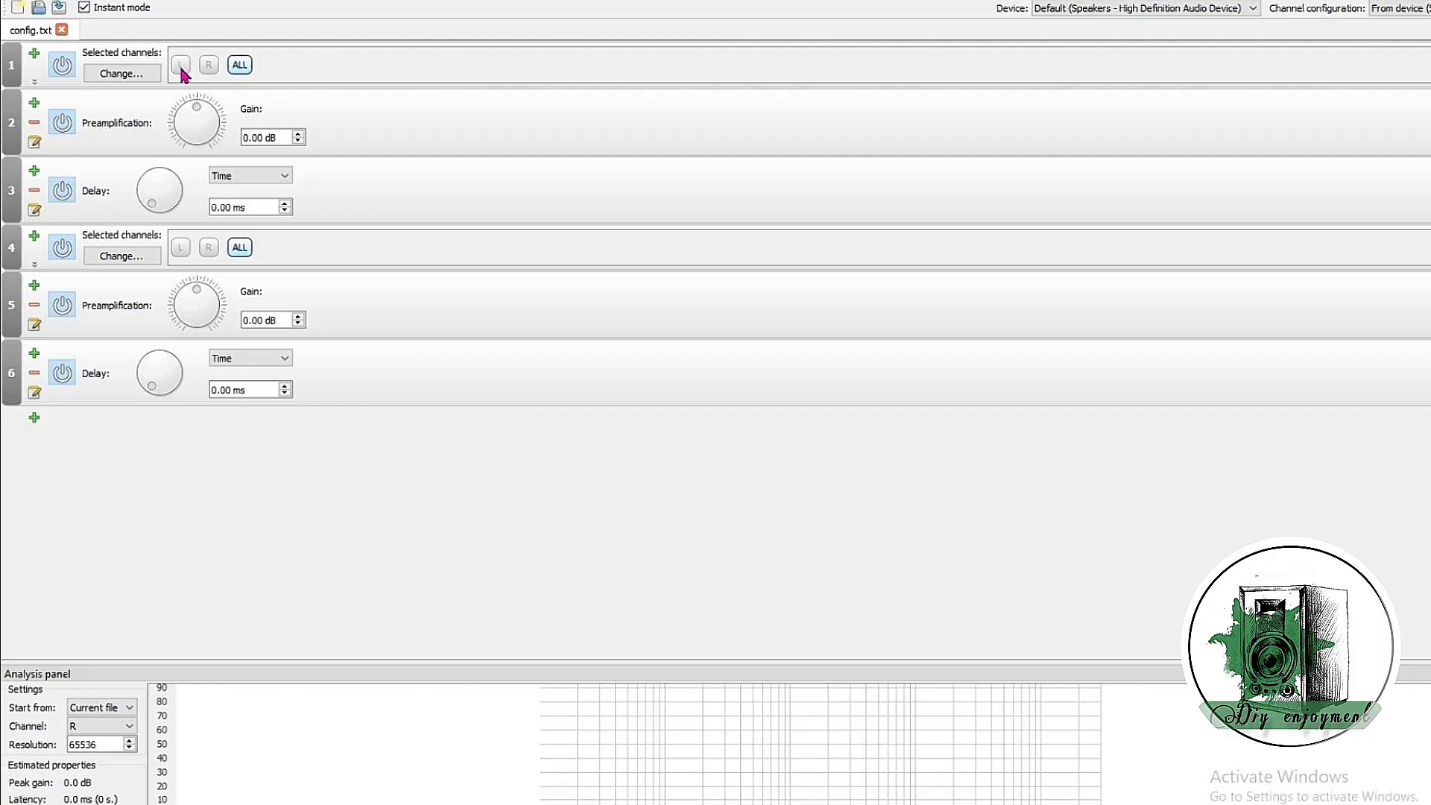
pyautogui.click(181, 66)
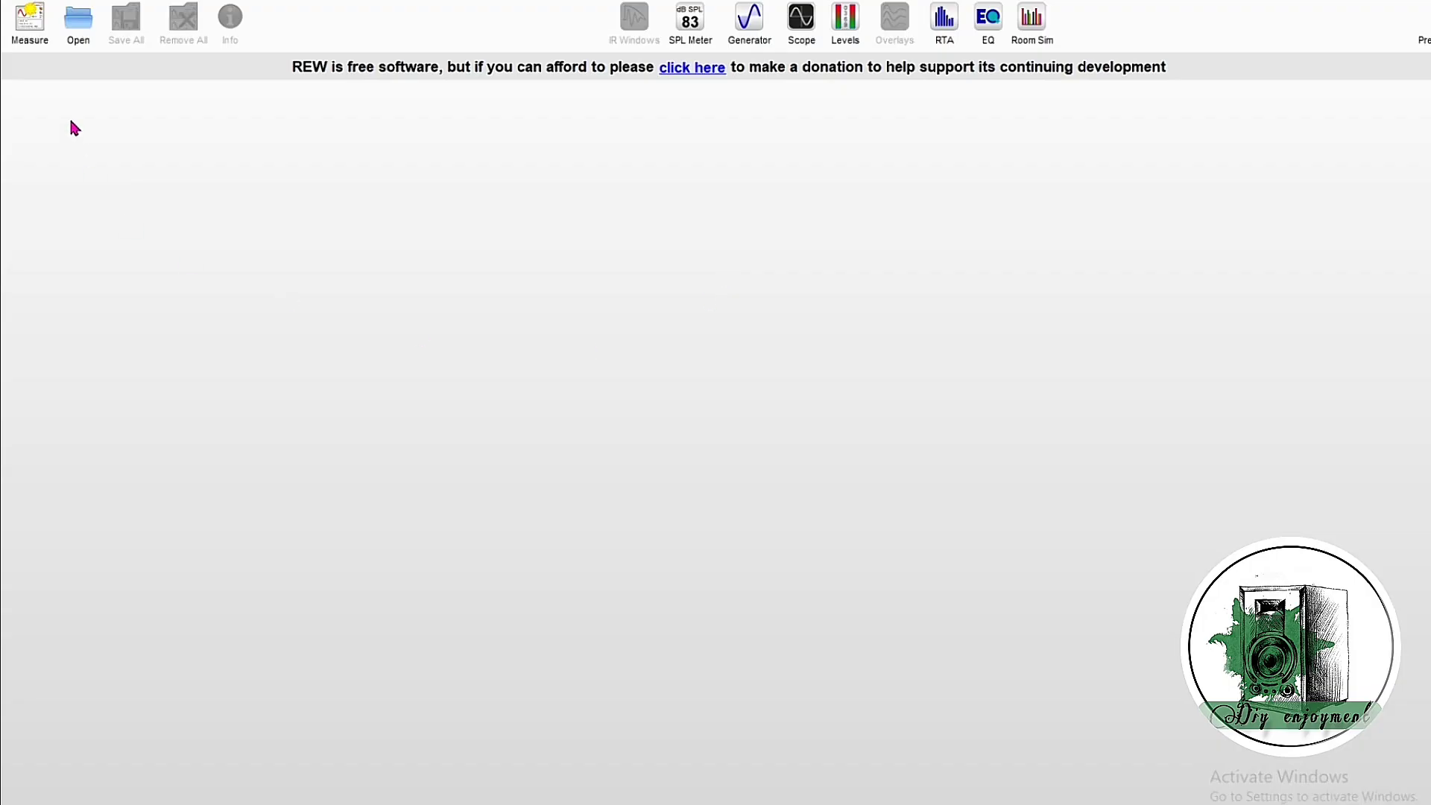
# Check levels and run a sweep measurement through the left speaker
pyautogui.click(28, 26)
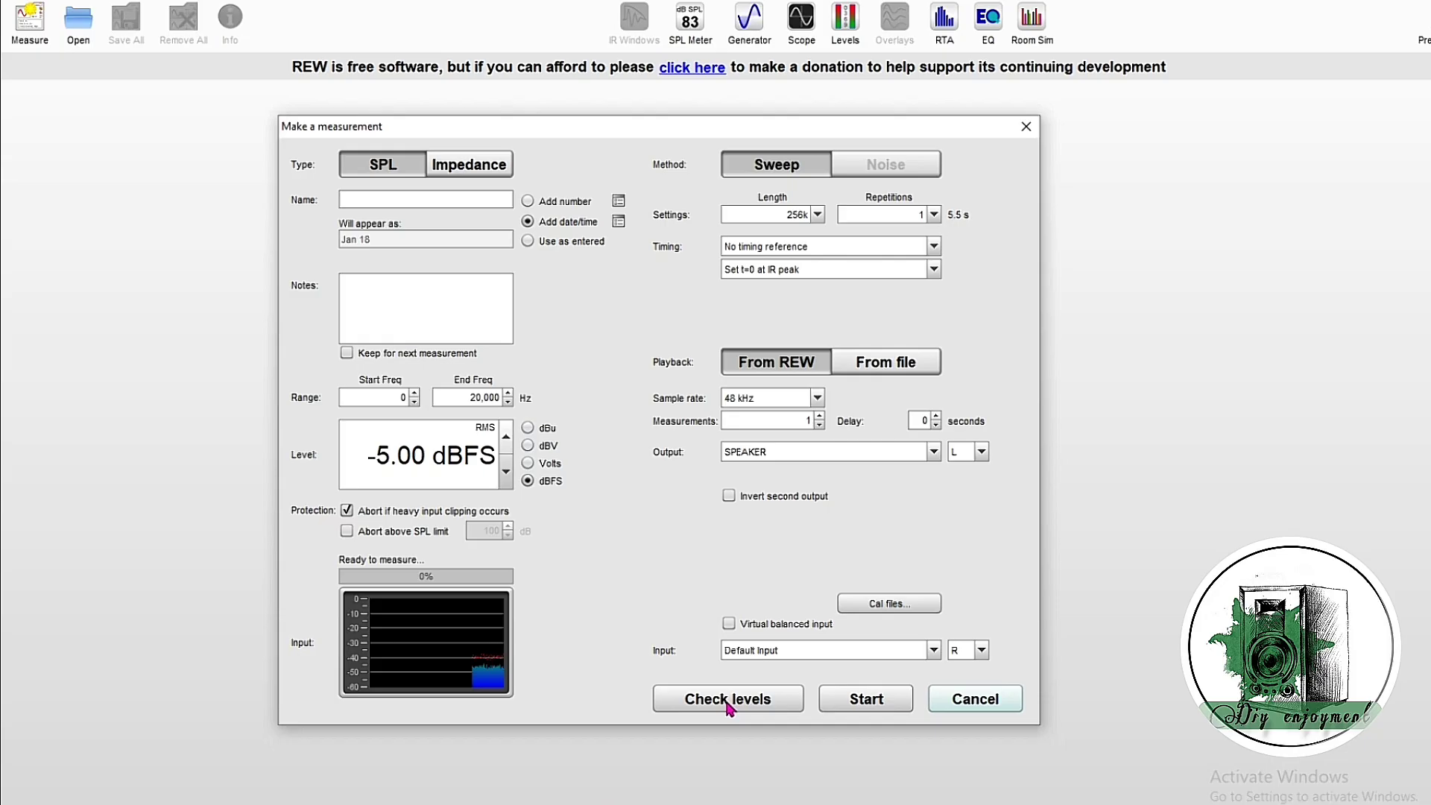
pyautogui.click(728, 699)
pyautogui.click(861, 702)
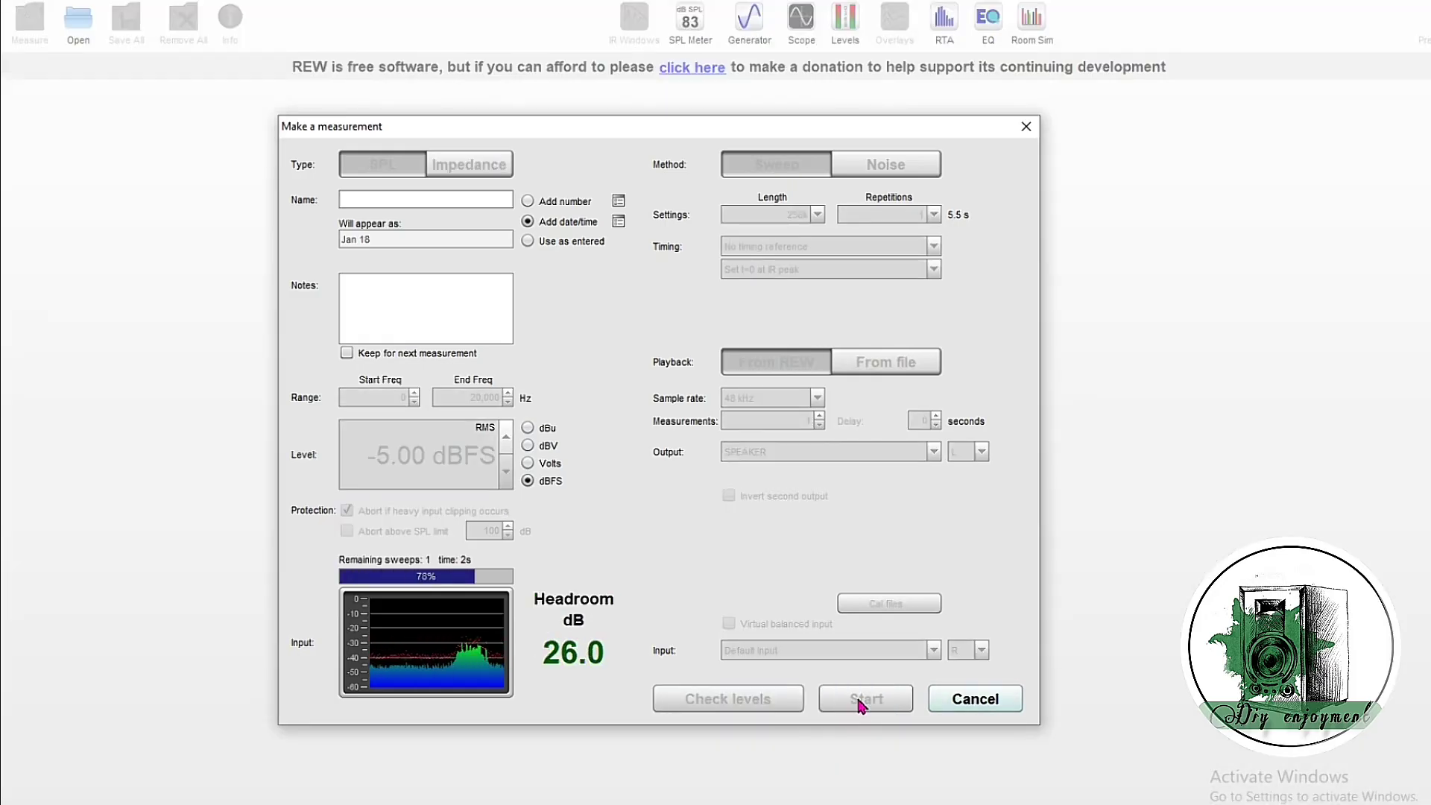
# Run a second sweep with Output set to R, then show the impulse responses
pyautogui.click(981, 452)
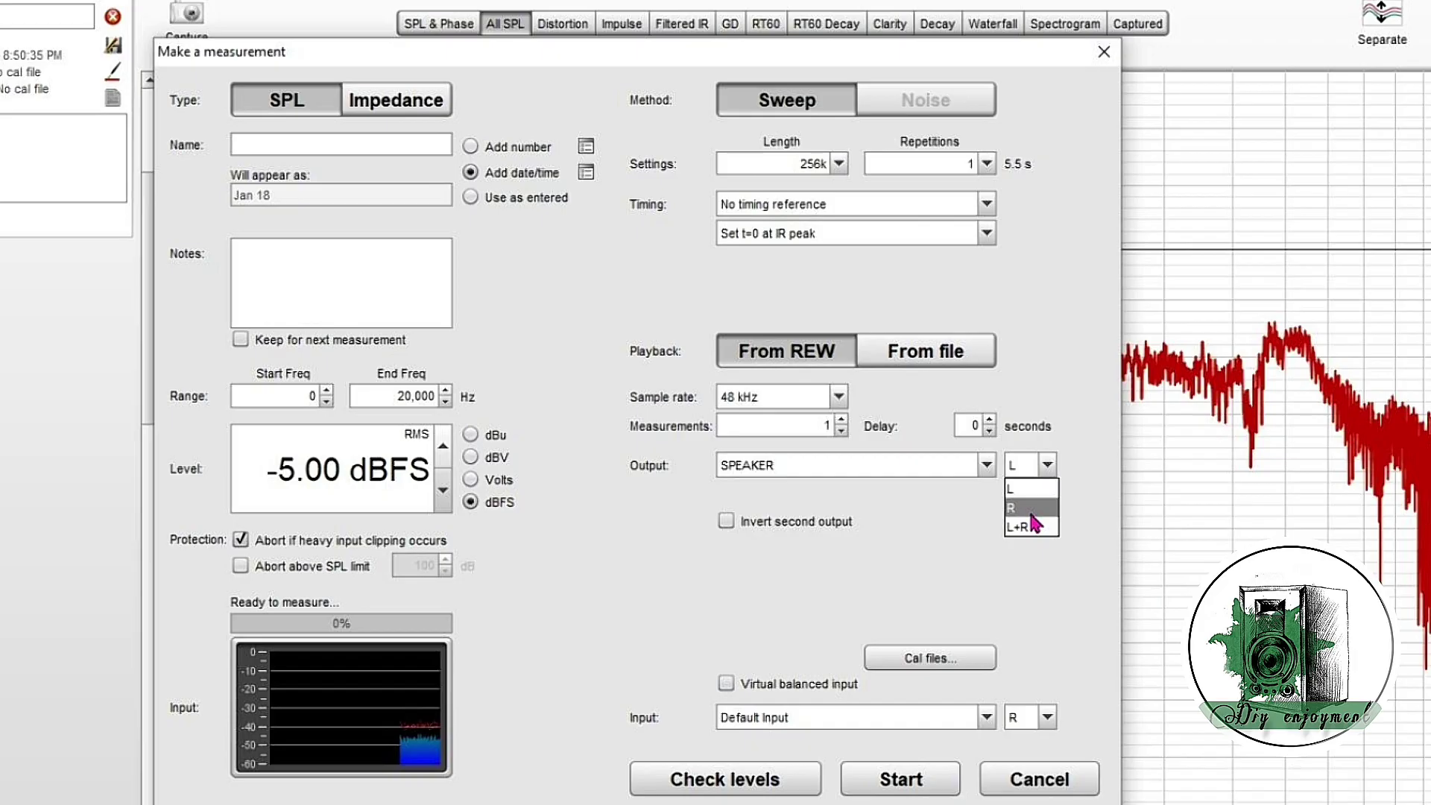
pyautogui.click(1032, 510)
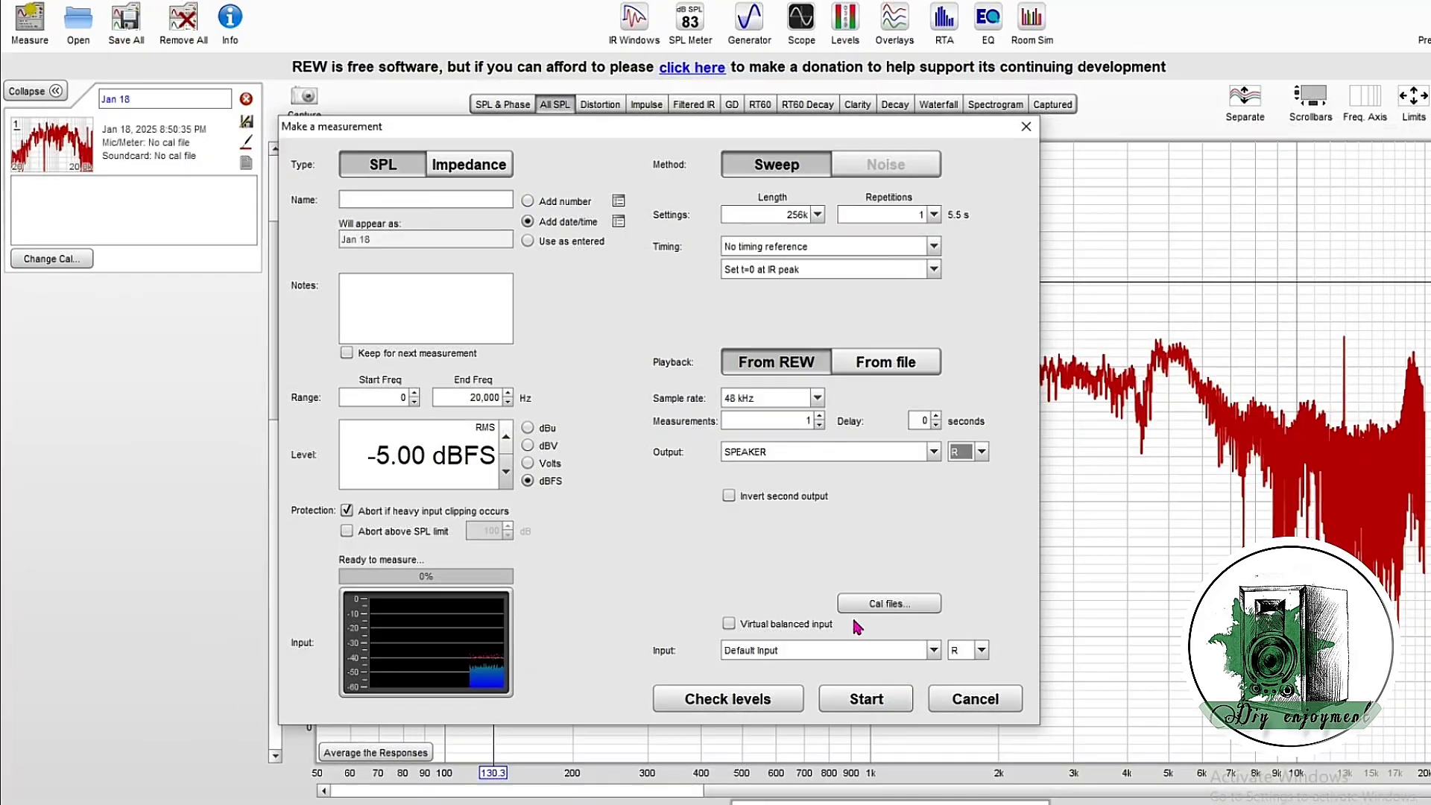
pyautogui.click(886, 781)
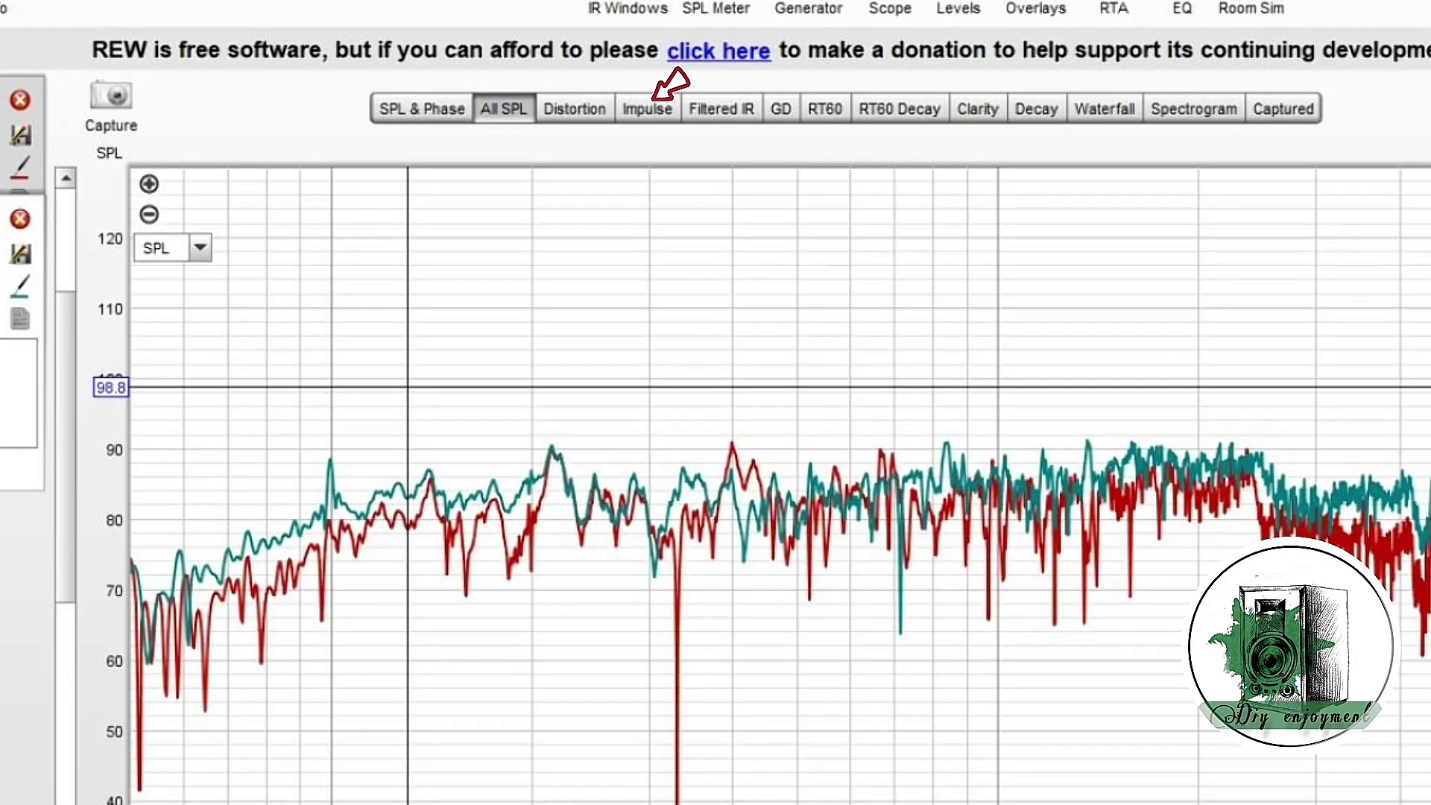
pyautogui.click(55, 4)
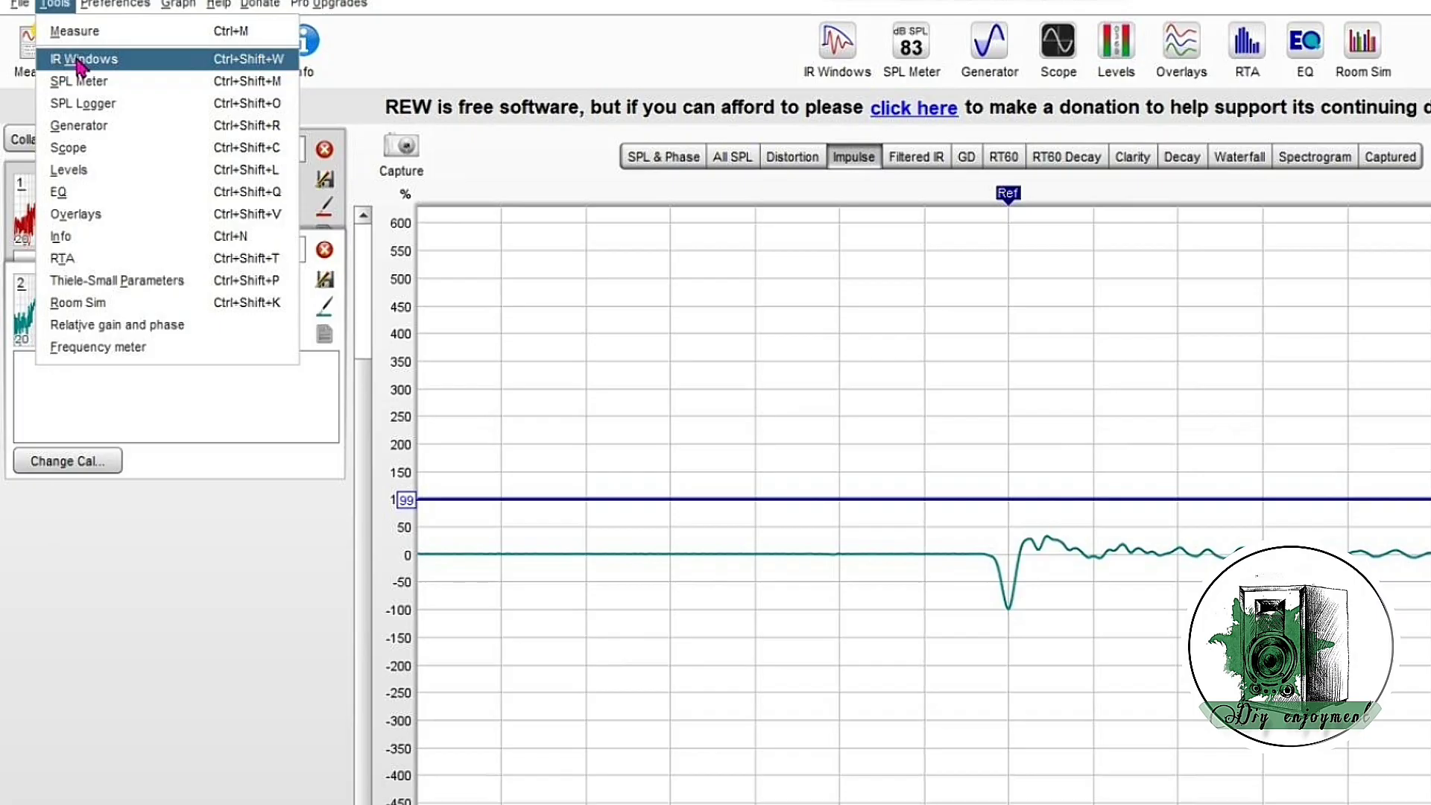
# Window both impulses 1 ms before and 4 ms after the peak, marking the louder right (green) and left (red) curves
pyautogui.click(80, 61)
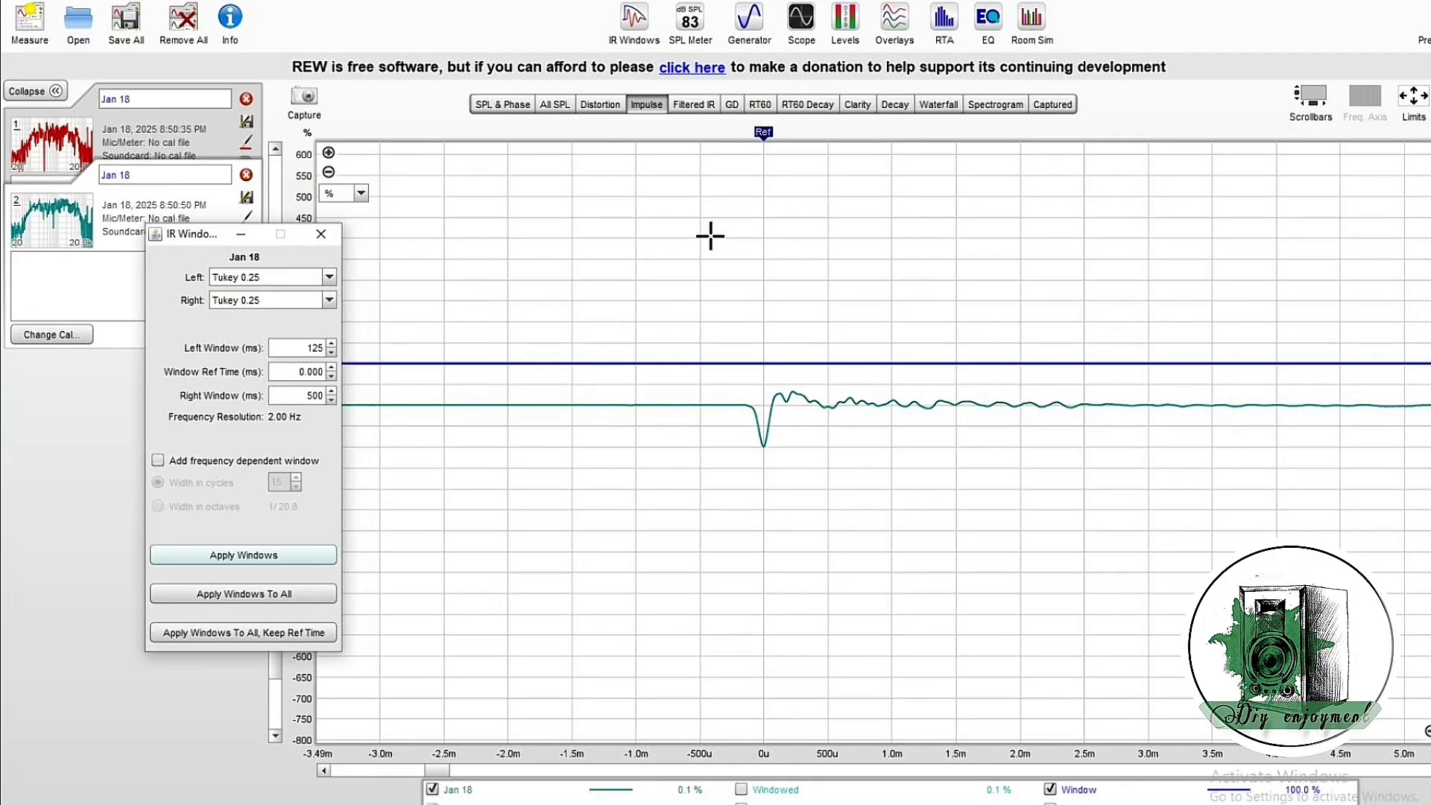
pyautogui.click(52, 141)
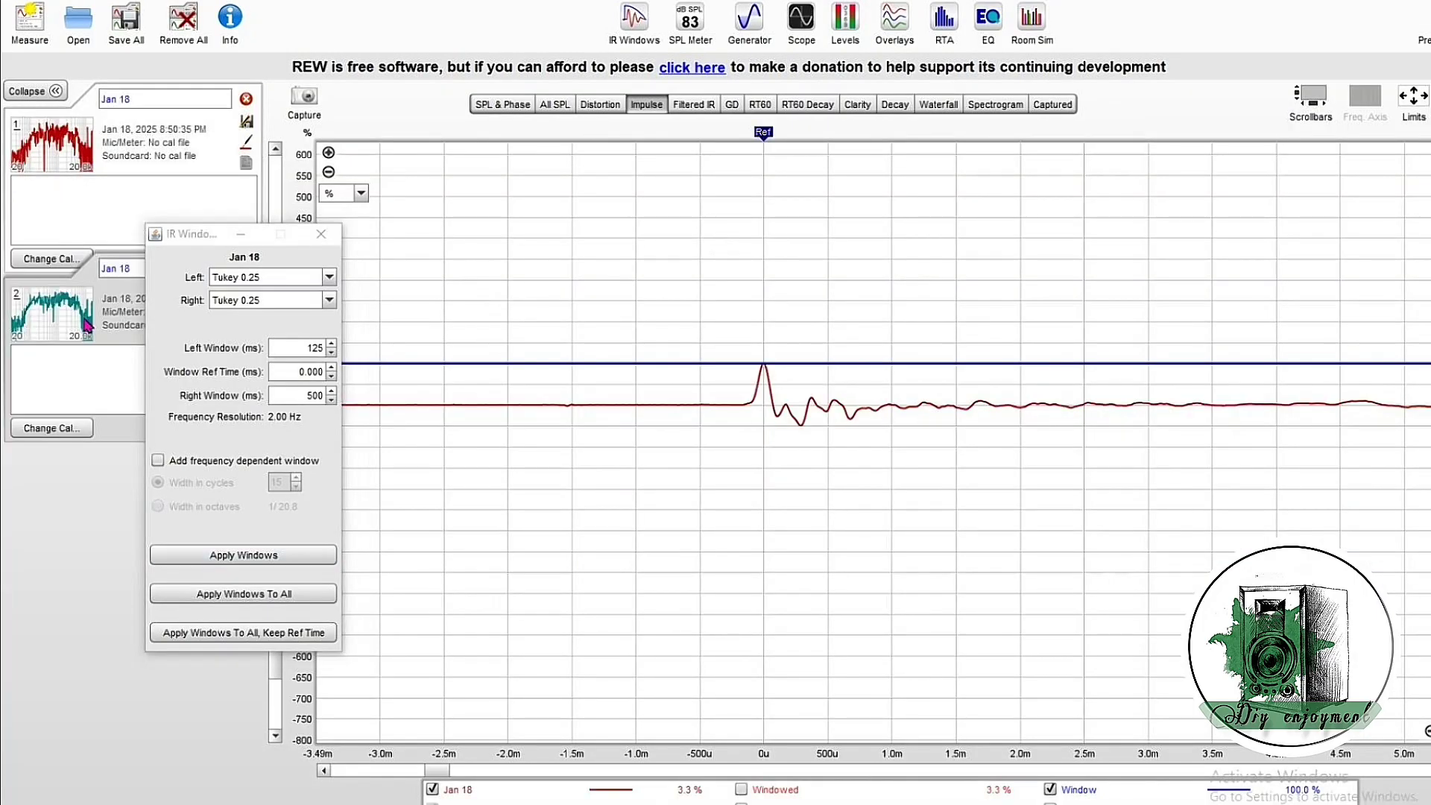
pyautogui.click(87, 325)
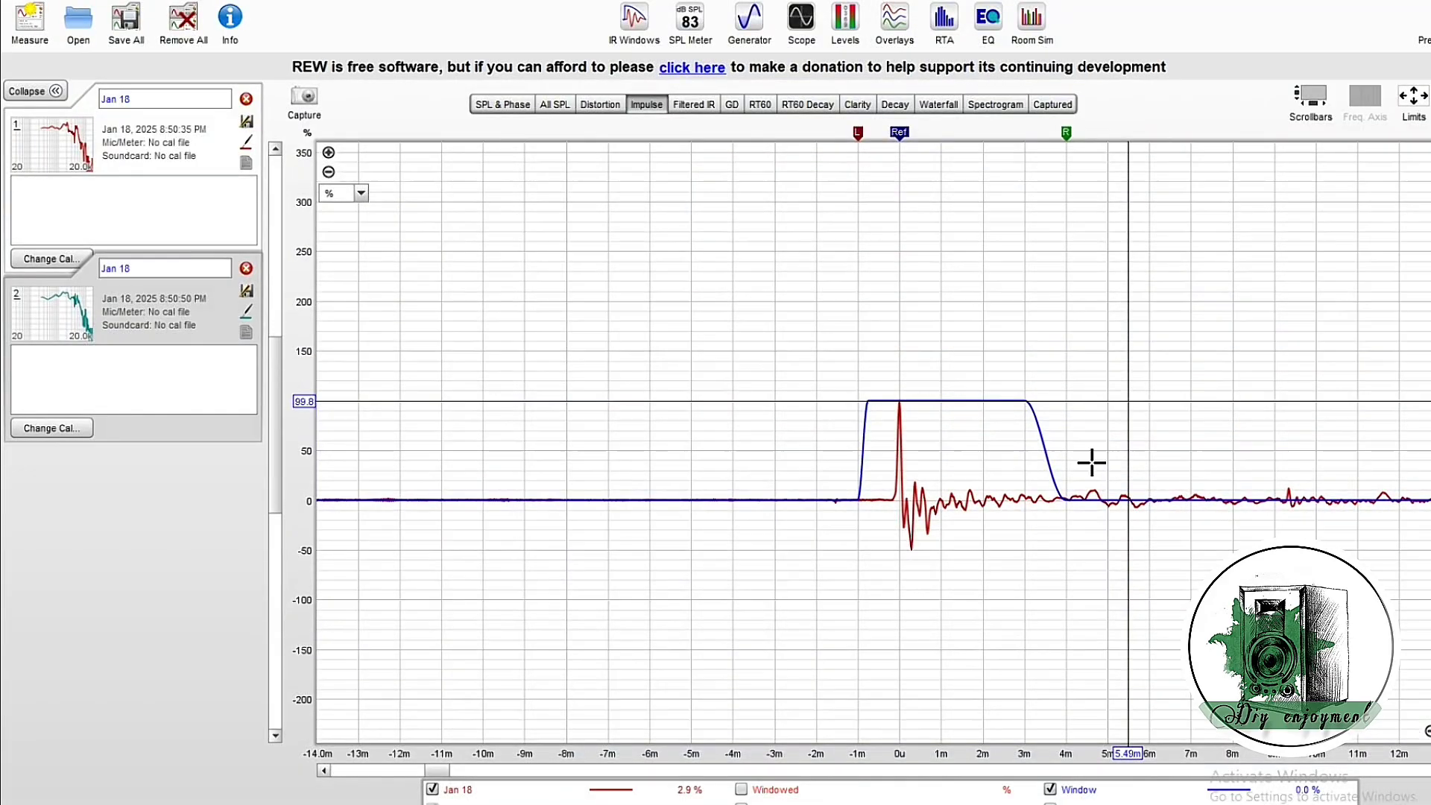
pyautogui.scroll(3, 1093, 464)
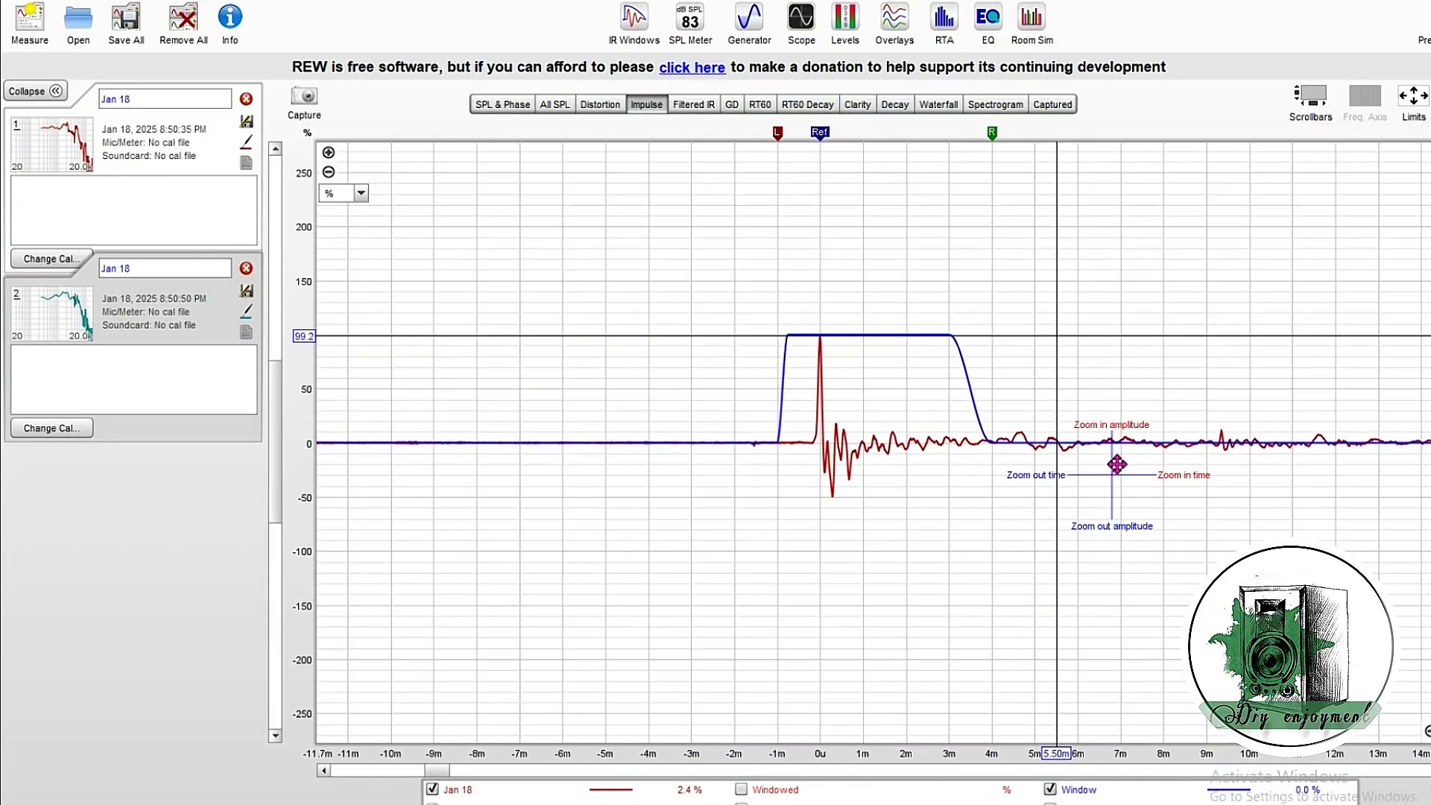
pyautogui.scroll(2, 1042, 441)
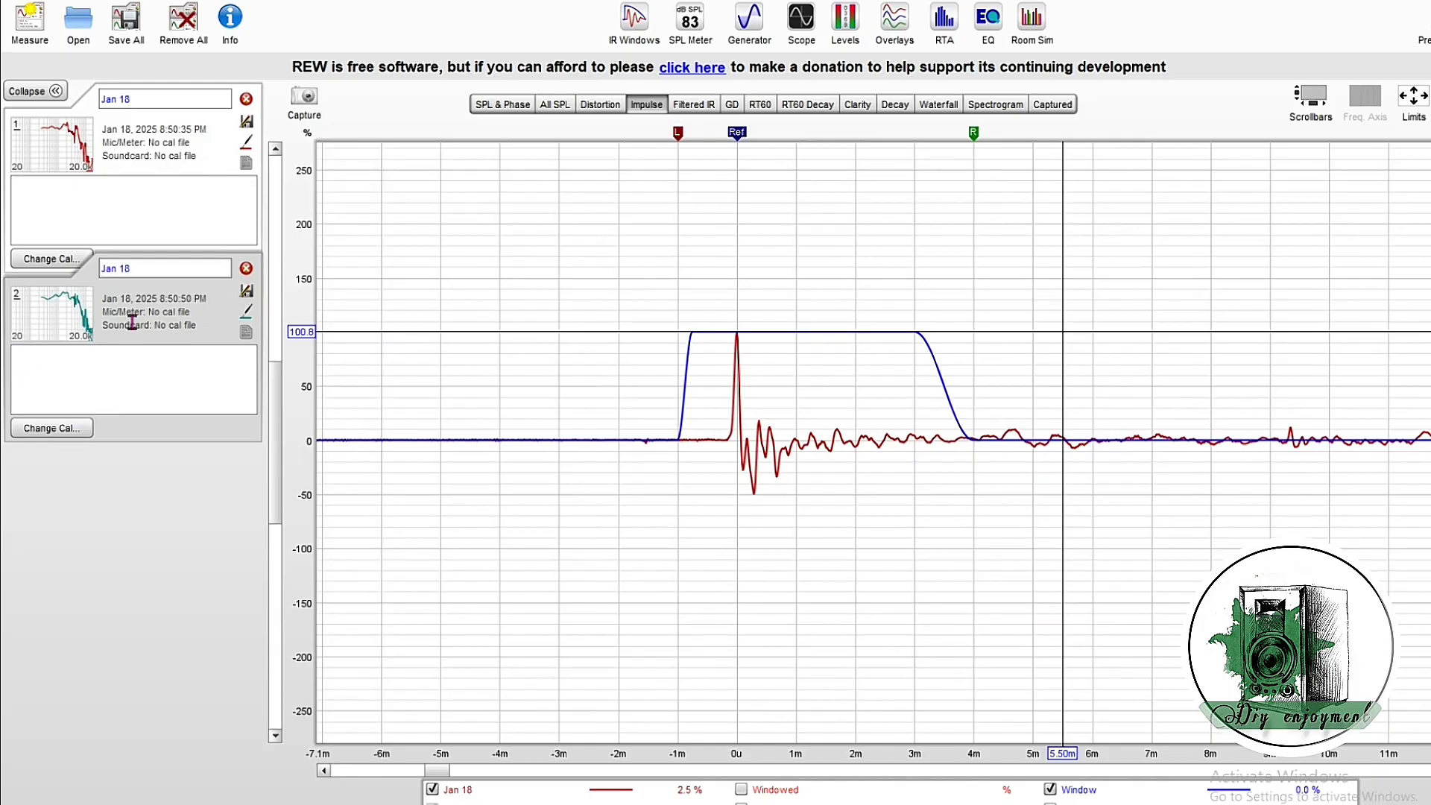
pyautogui.click(136, 329)
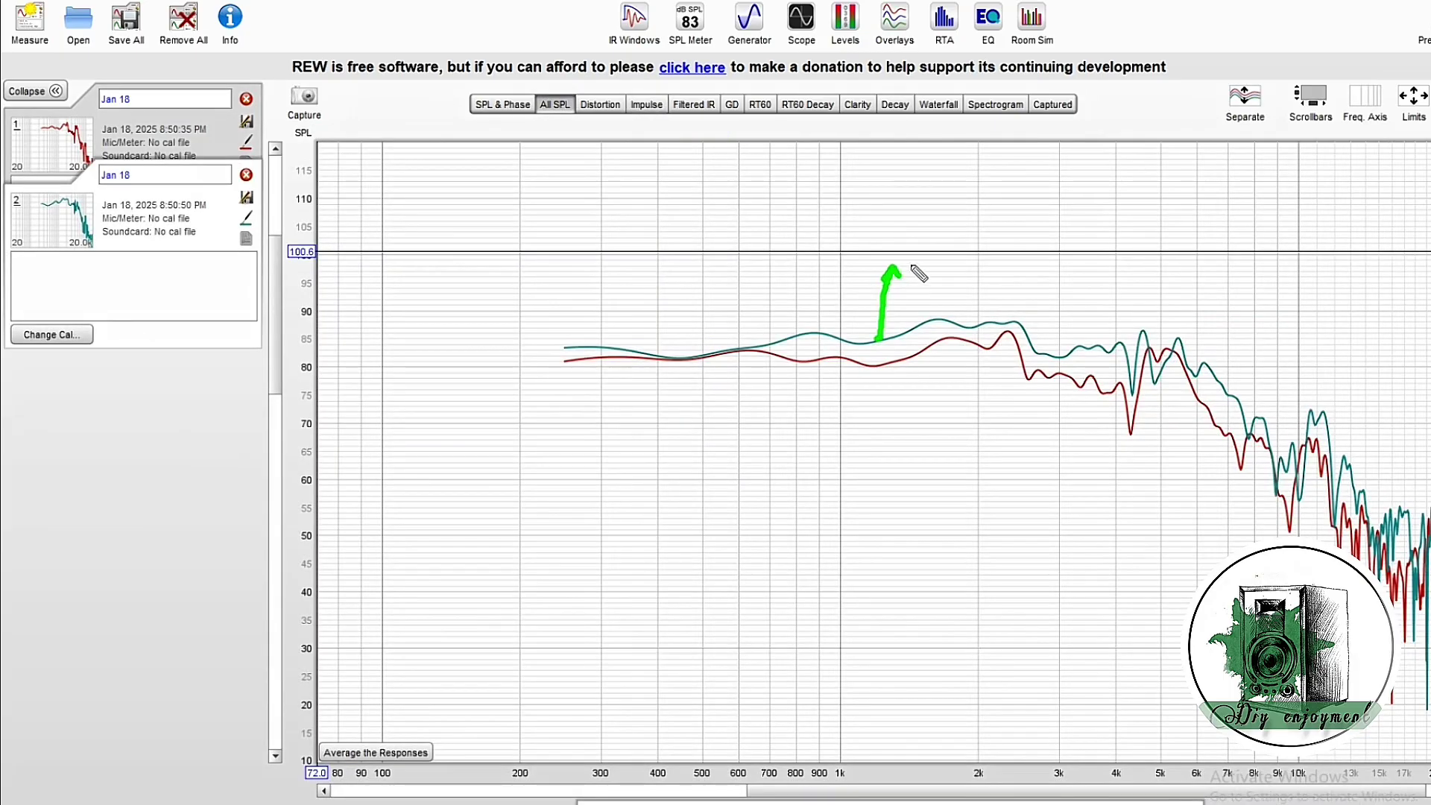
pyautogui.moveTo(914, 266)
pyautogui.mouseDown()
pyautogui.moveTo(916, 237)
pyautogui.moveTo(934, 263)
pyautogui.mouseUp()
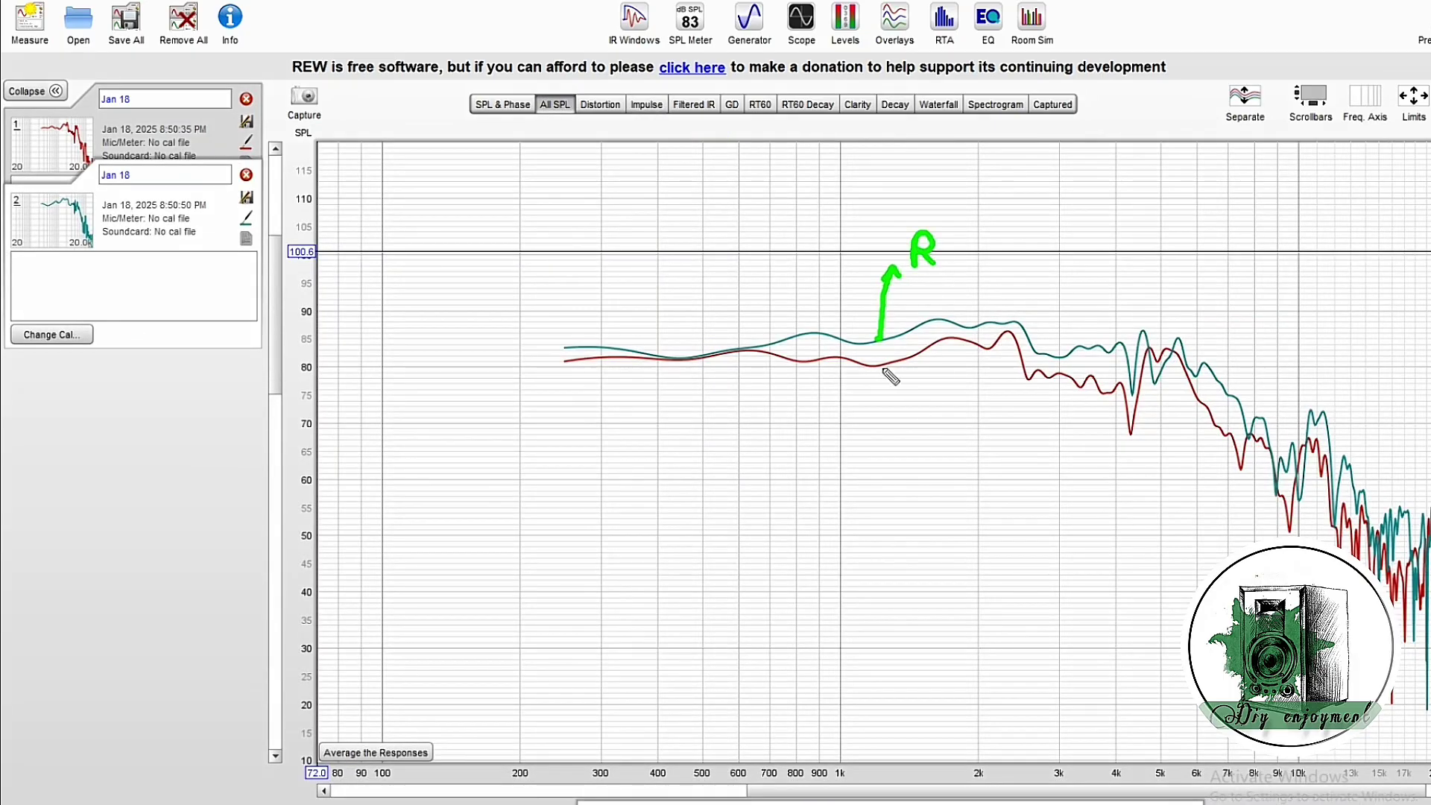
pyautogui.moveTo(881, 366)
pyautogui.mouseDown()
pyautogui.moveTo(915, 425)
pyautogui.moveTo(956, 439)
pyautogui.mouseUp()
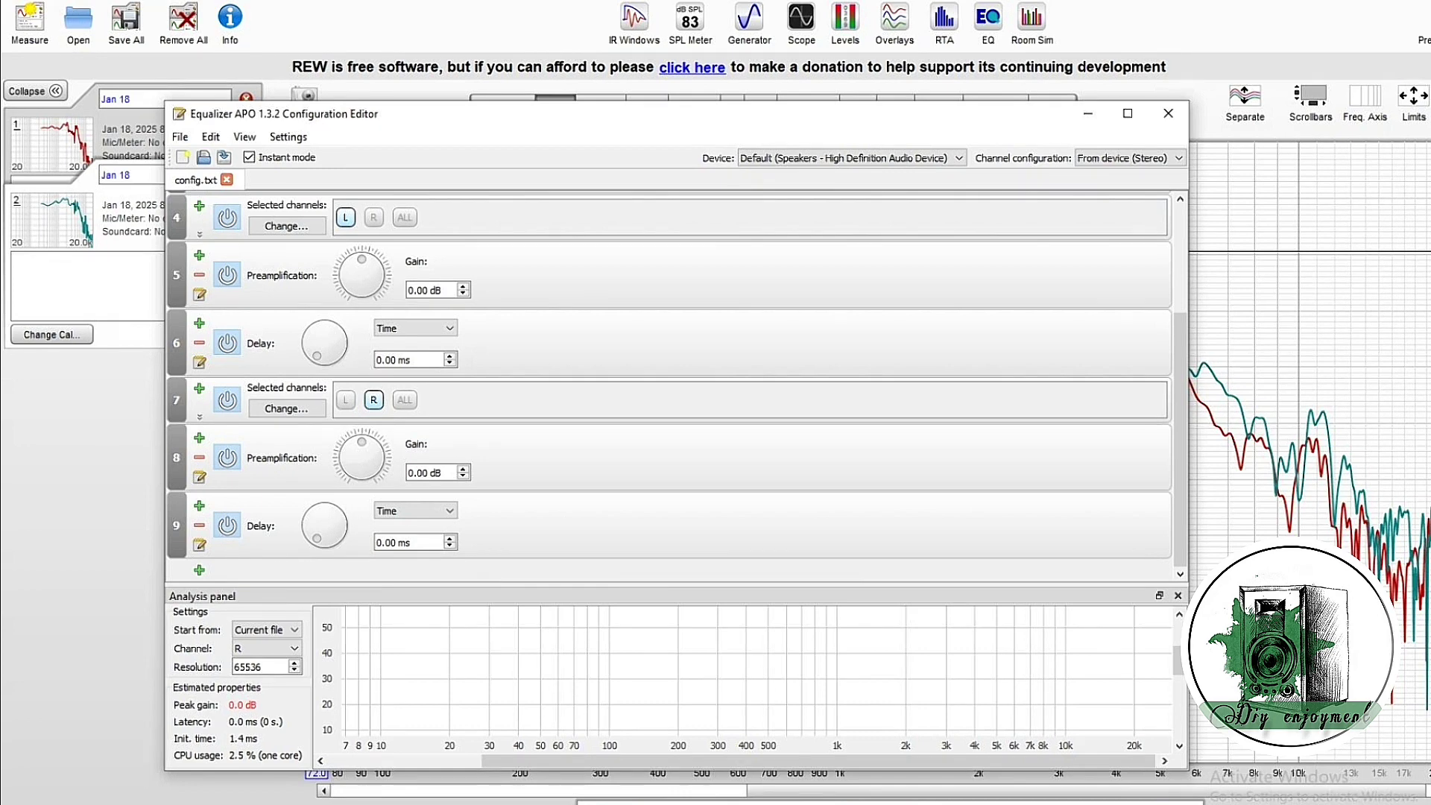
# Enter 3 ms in the R section's Delay field in Equalizer APO
pyautogui.doubleClick(418, 543)
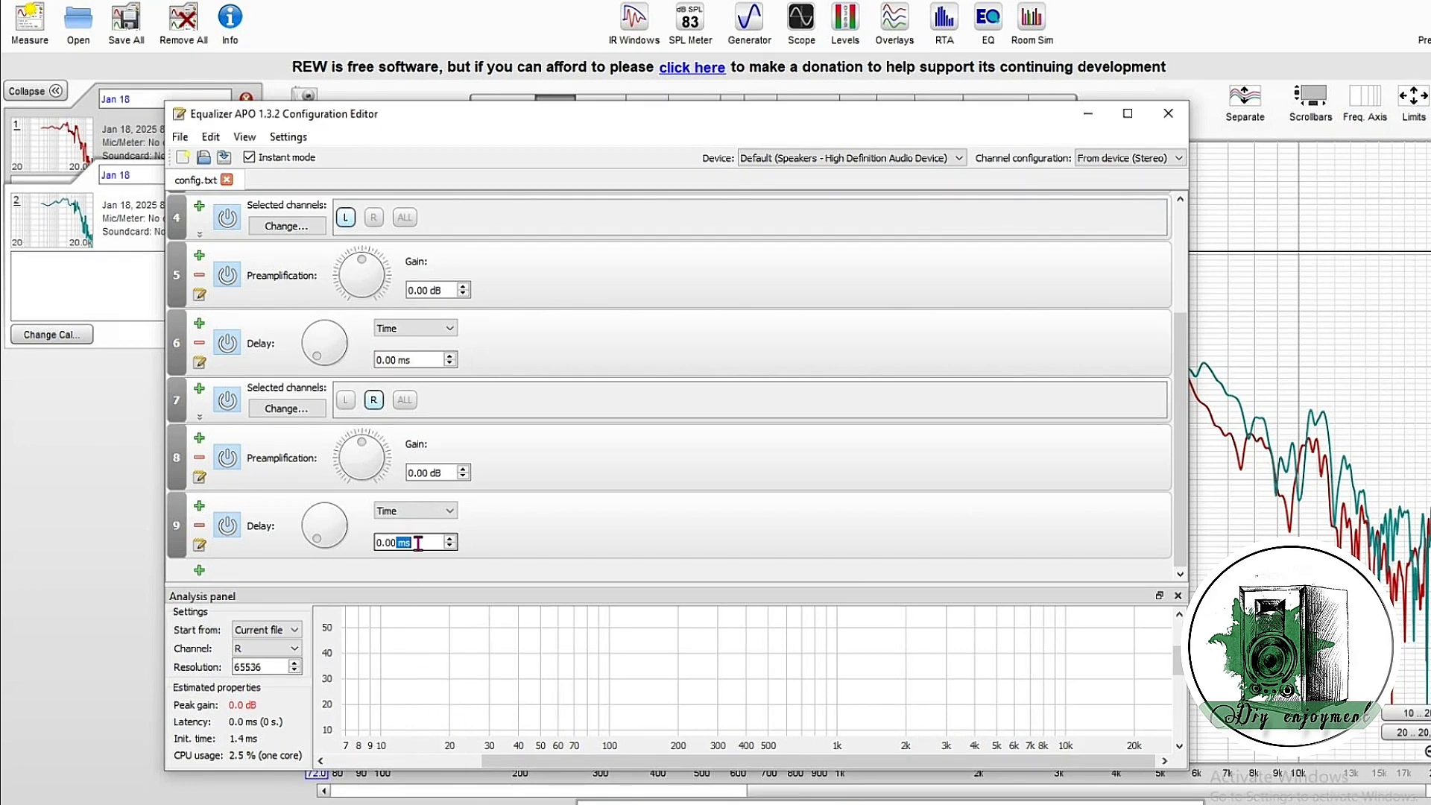
pyautogui.tripleClick(419, 543)
pyautogui.write('3')
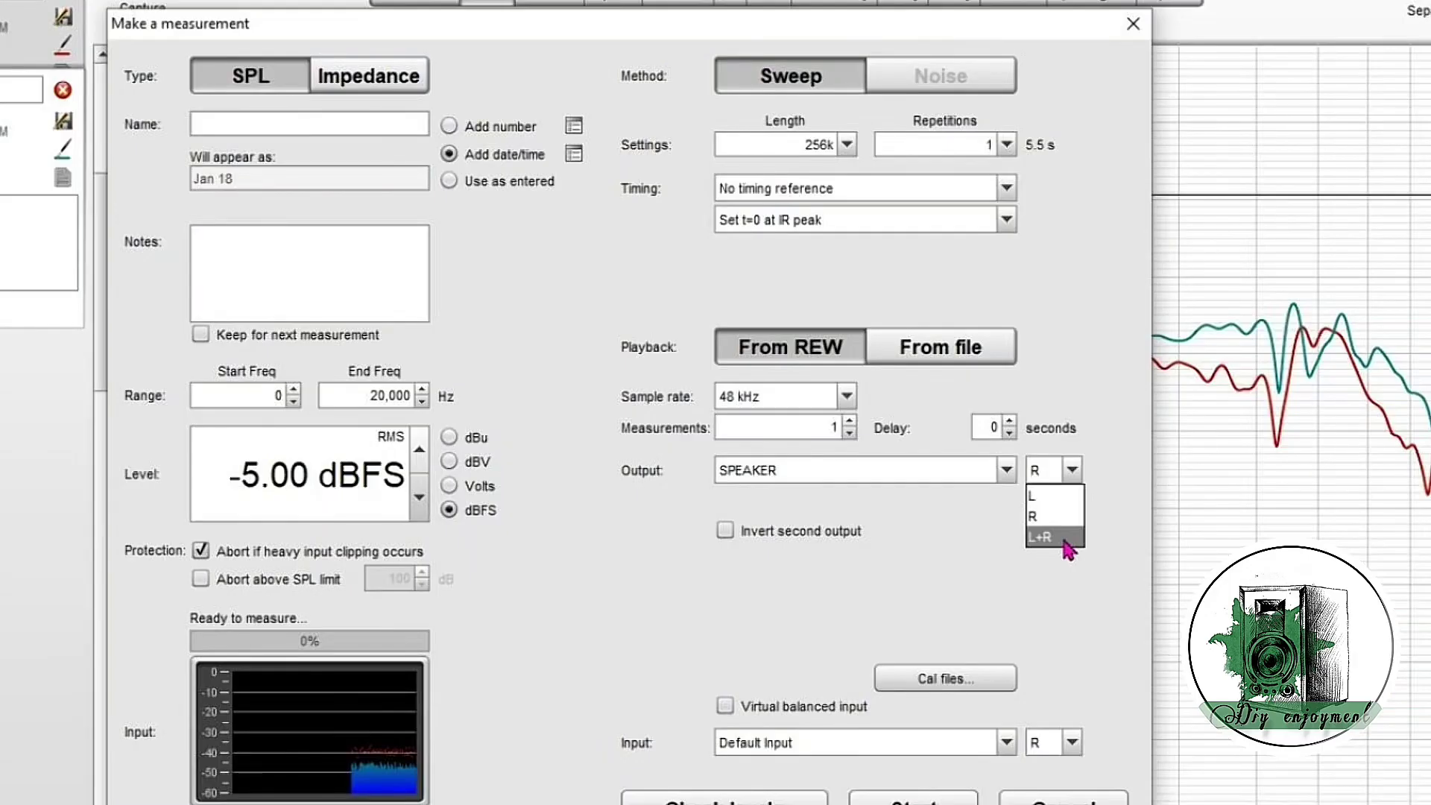
# Measure both speakers with Output L+R and set t=0 at the first impulse peak
pyautogui.click(1064, 540)
pyautogui.click(913, 802)
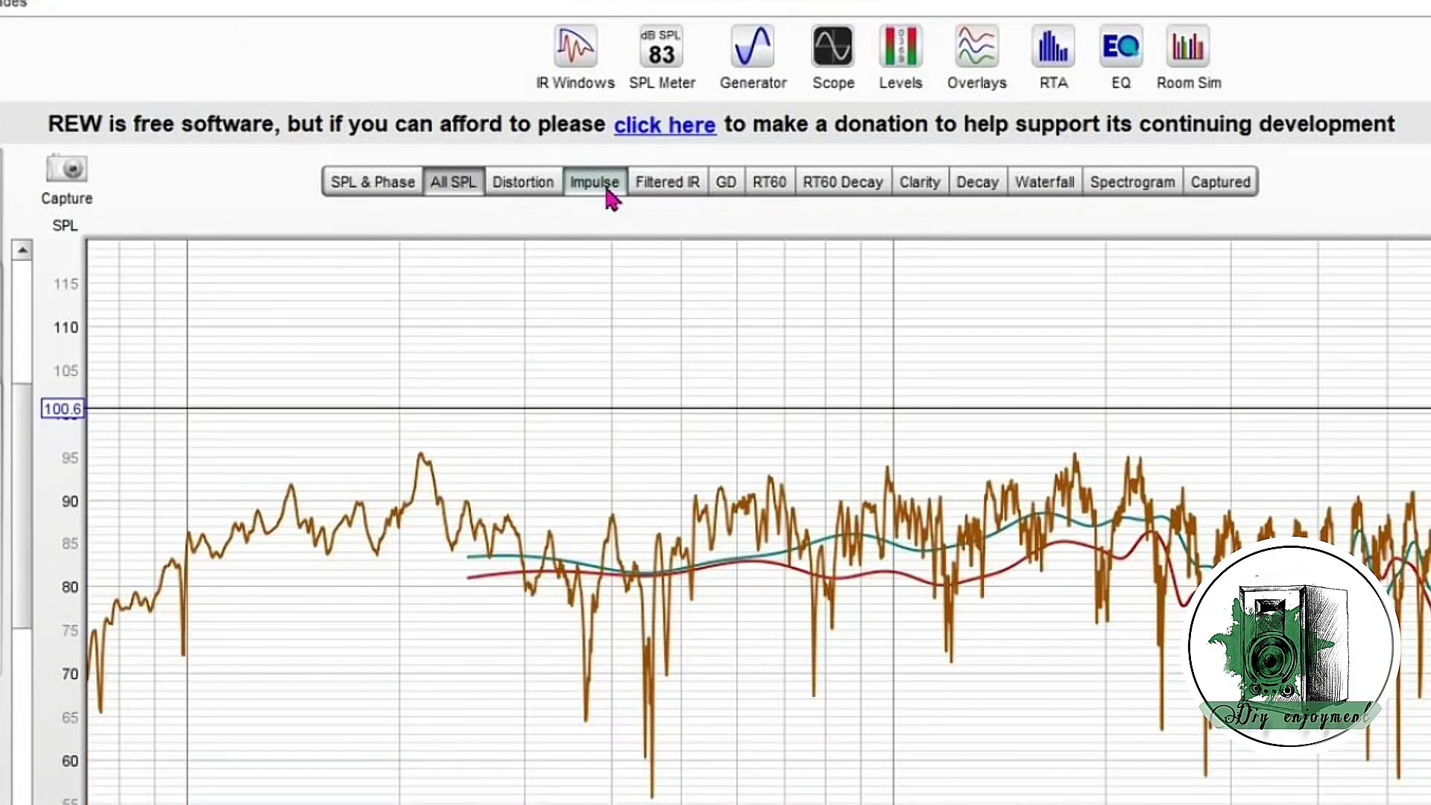
pyautogui.click(608, 190)
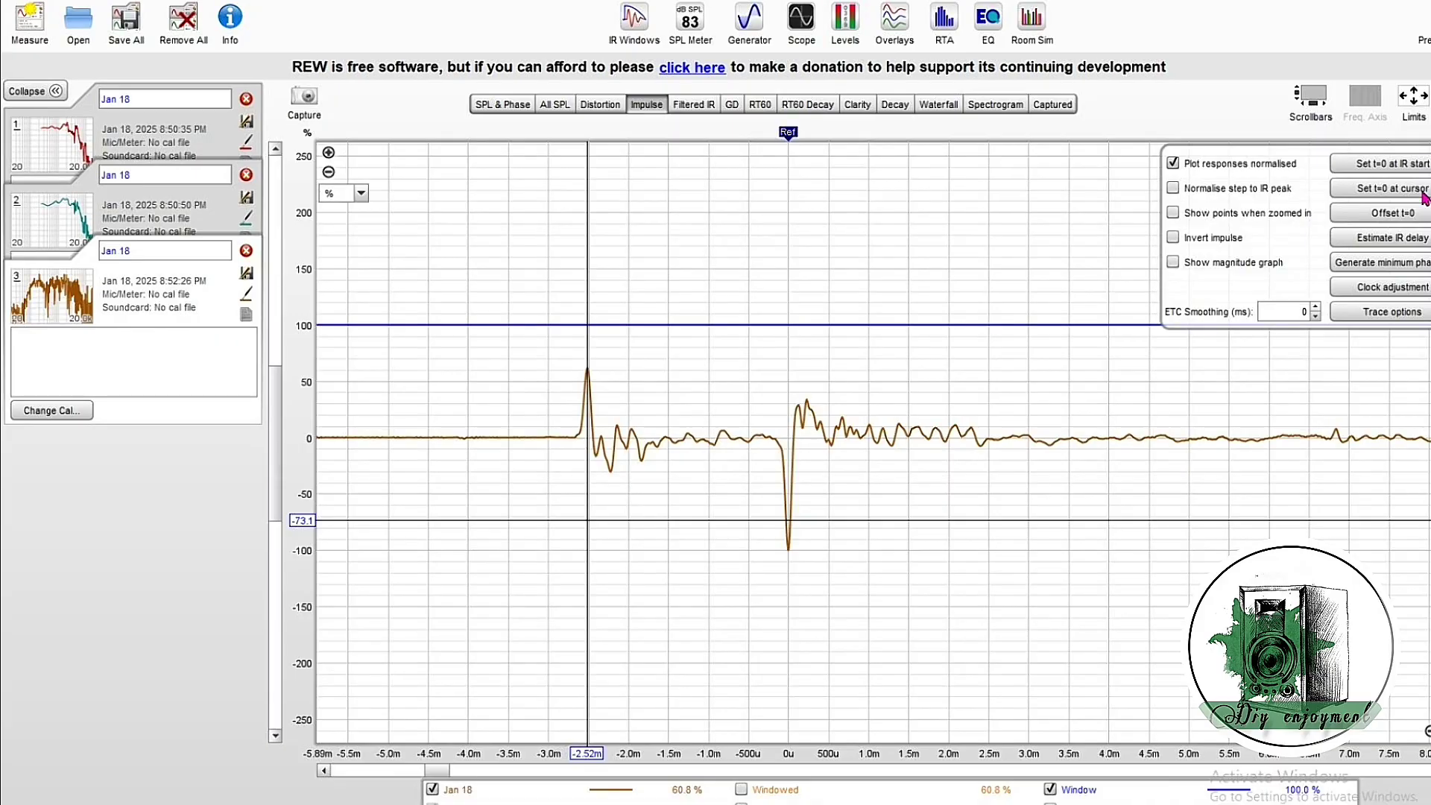
pyautogui.click(1391, 188)
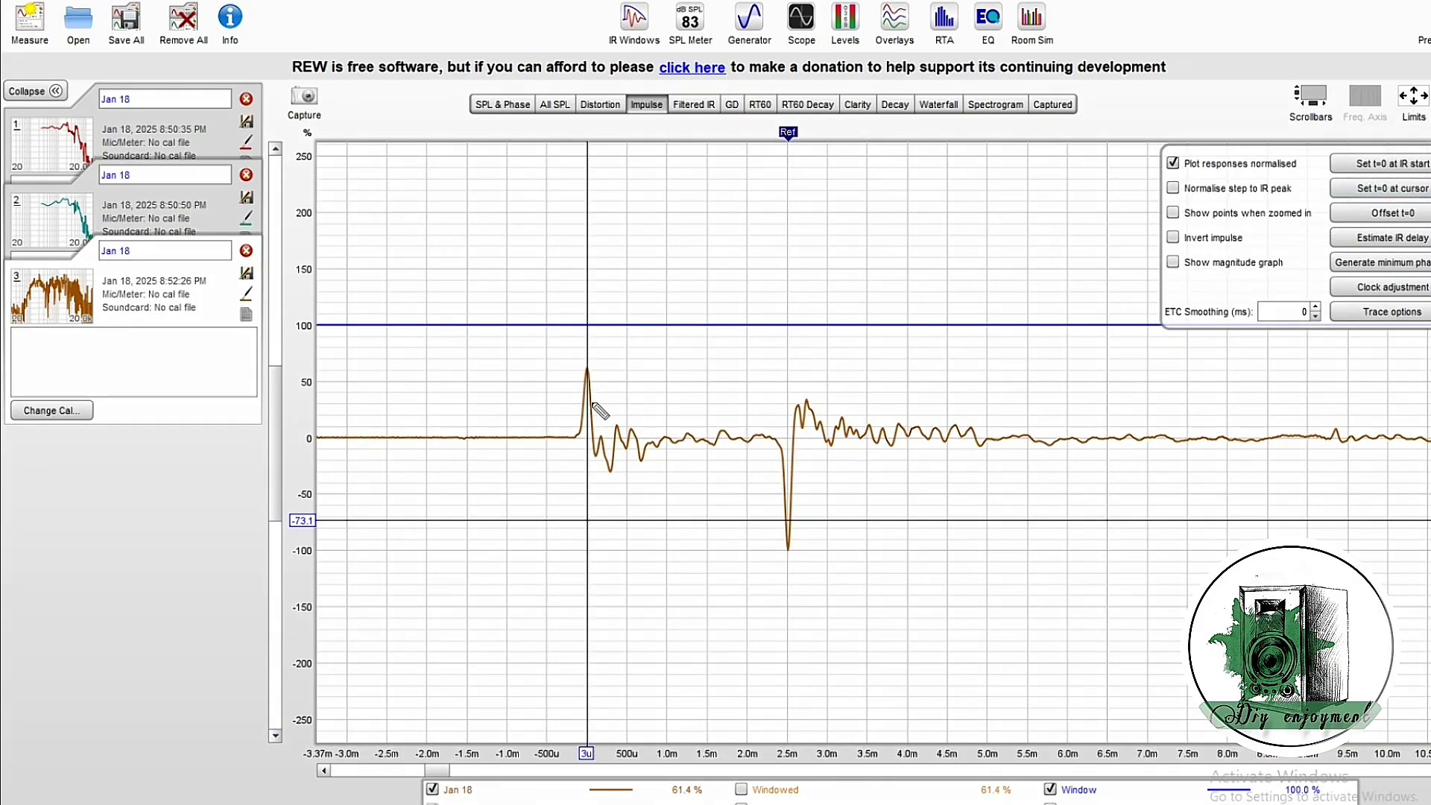
# Mark the 2.5 ms gap between peaks and work out the 0.5 ms delay correction
pyautogui.moveTo(761, 734)
pyautogui.mouseDown()
pyautogui.moveTo(801, 775)
pyautogui.moveTo(779, 719)
pyautogui.mouseUp()
pyautogui.moveTo(593, 365)
pyautogui.mouseDown()
pyautogui.moveTo(780, 365)
pyautogui.moveTo(656, 314)
pyautogui.moveTo(779, 309)
pyautogui.moveTo(772, 333)
pyautogui.mouseUp()
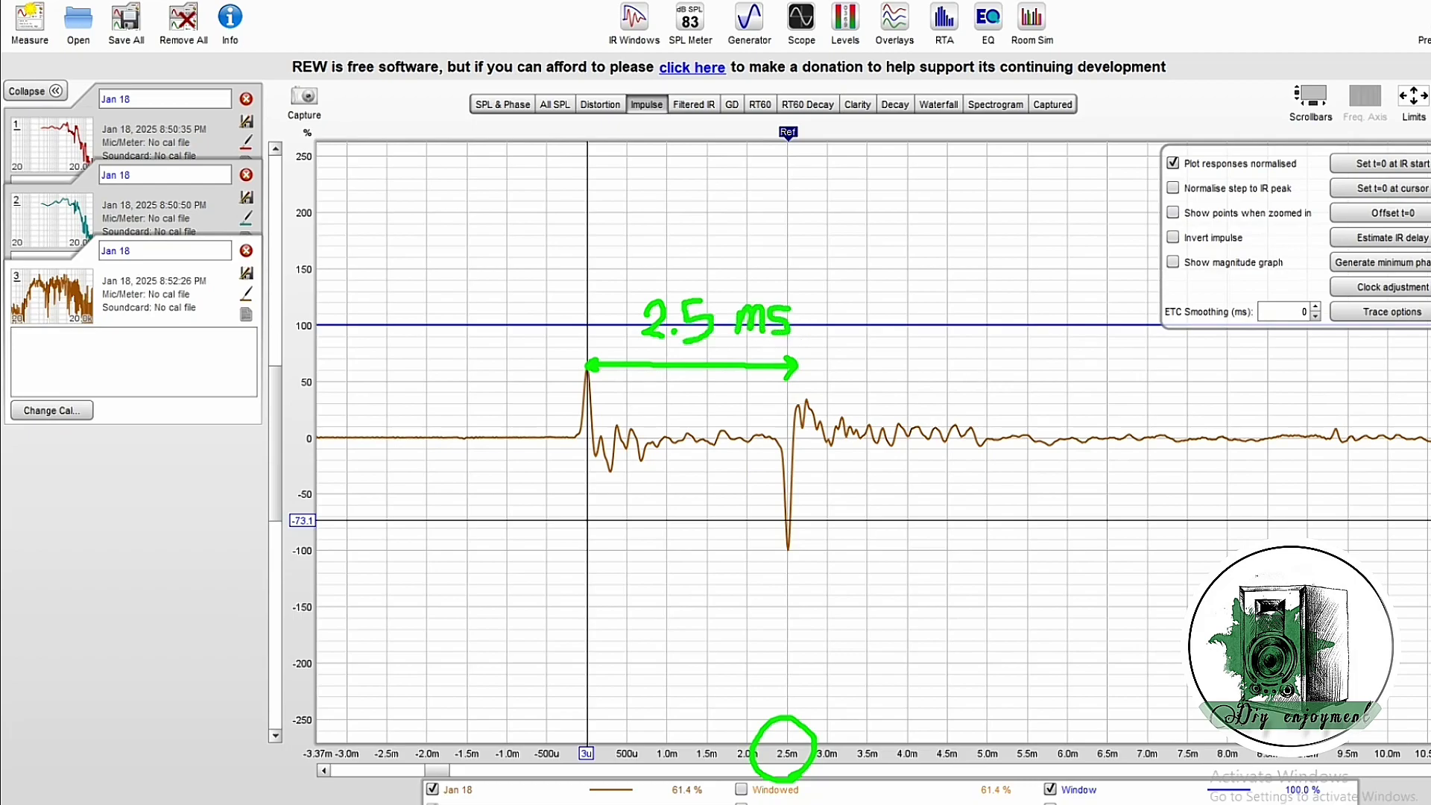
pyautogui.moveTo(650, 211)
pyautogui.mouseDown()
pyautogui.moveTo(674, 218)
pyautogui.moveTo(656, 252)
pyautogui.mouseUp()
pyautogui.moveTo(692, 238)
pyautogui.mouseDown()
pyautogui.moveTo(757, 247)
pyautogui.moveTo(815, 223)
pyautogui.moveTo(963, 223)
pyautogui.moveTo(969, 244)
pyautogui.mouseUp()
pyautogui.click(761, 239)
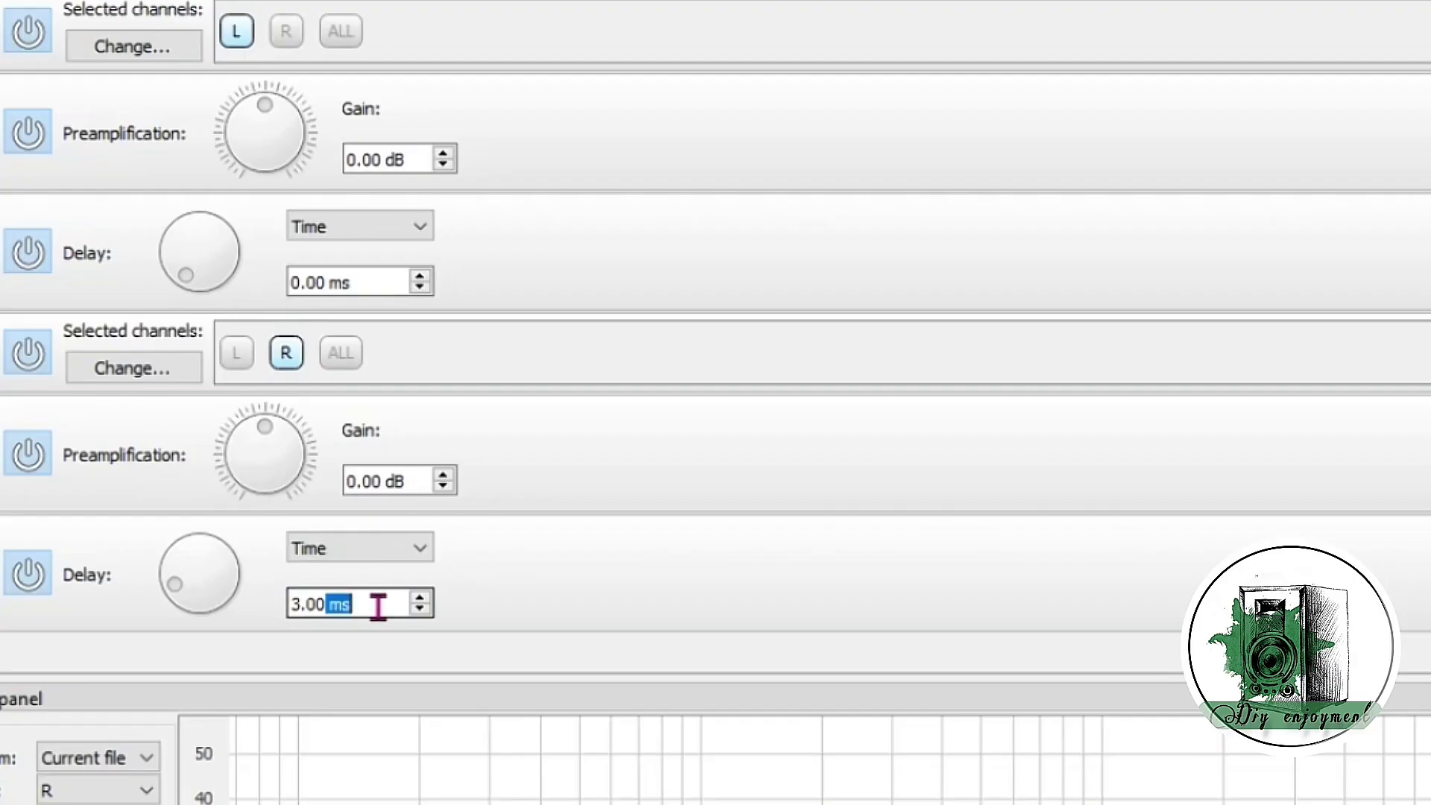
# Change the right-channel delay from 3 ms to 0.5 ms and close the Configuration Editor
pyautogui.hotkey('ctrl', 'a')
pyautogui.write('0.5')
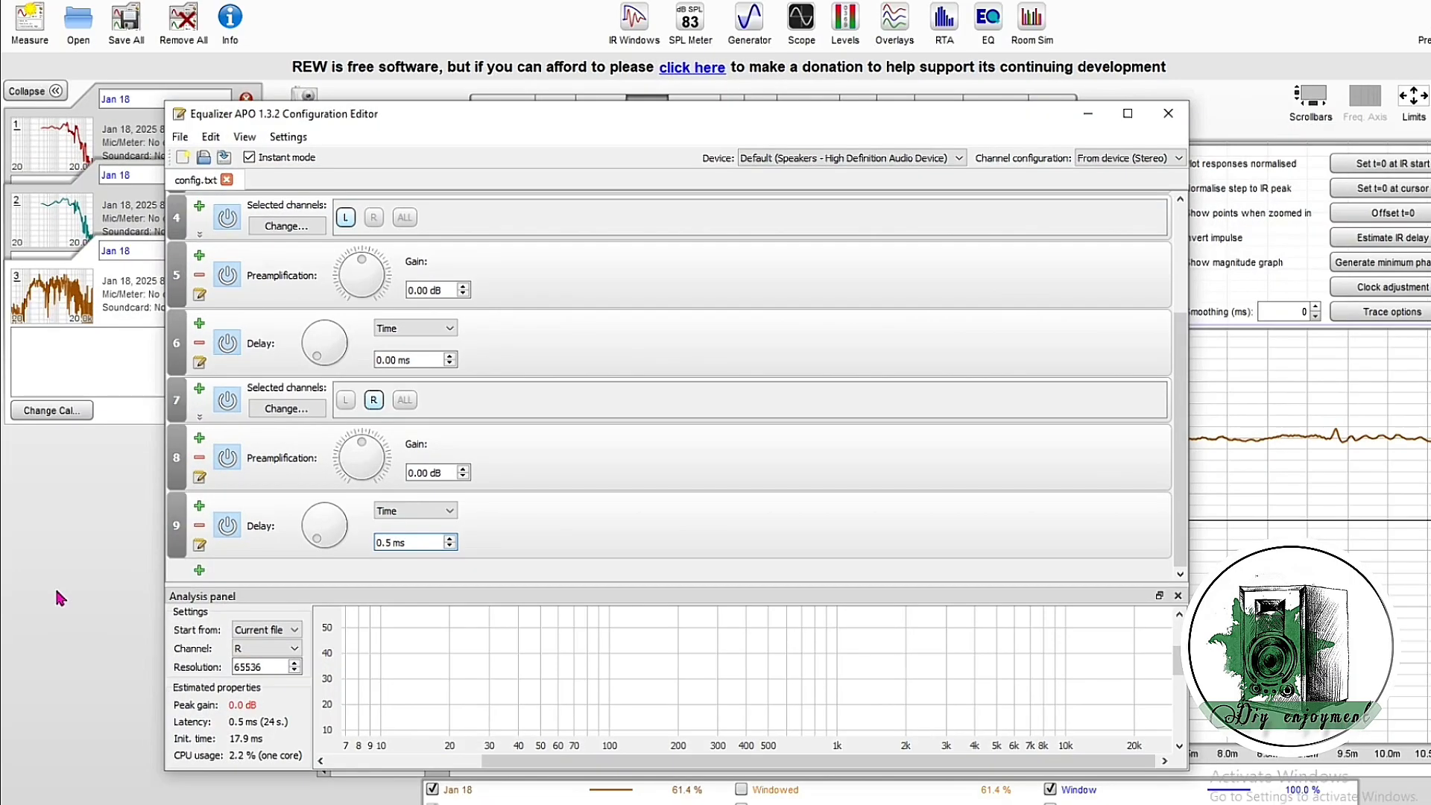
pyautogui.click(59, 598)
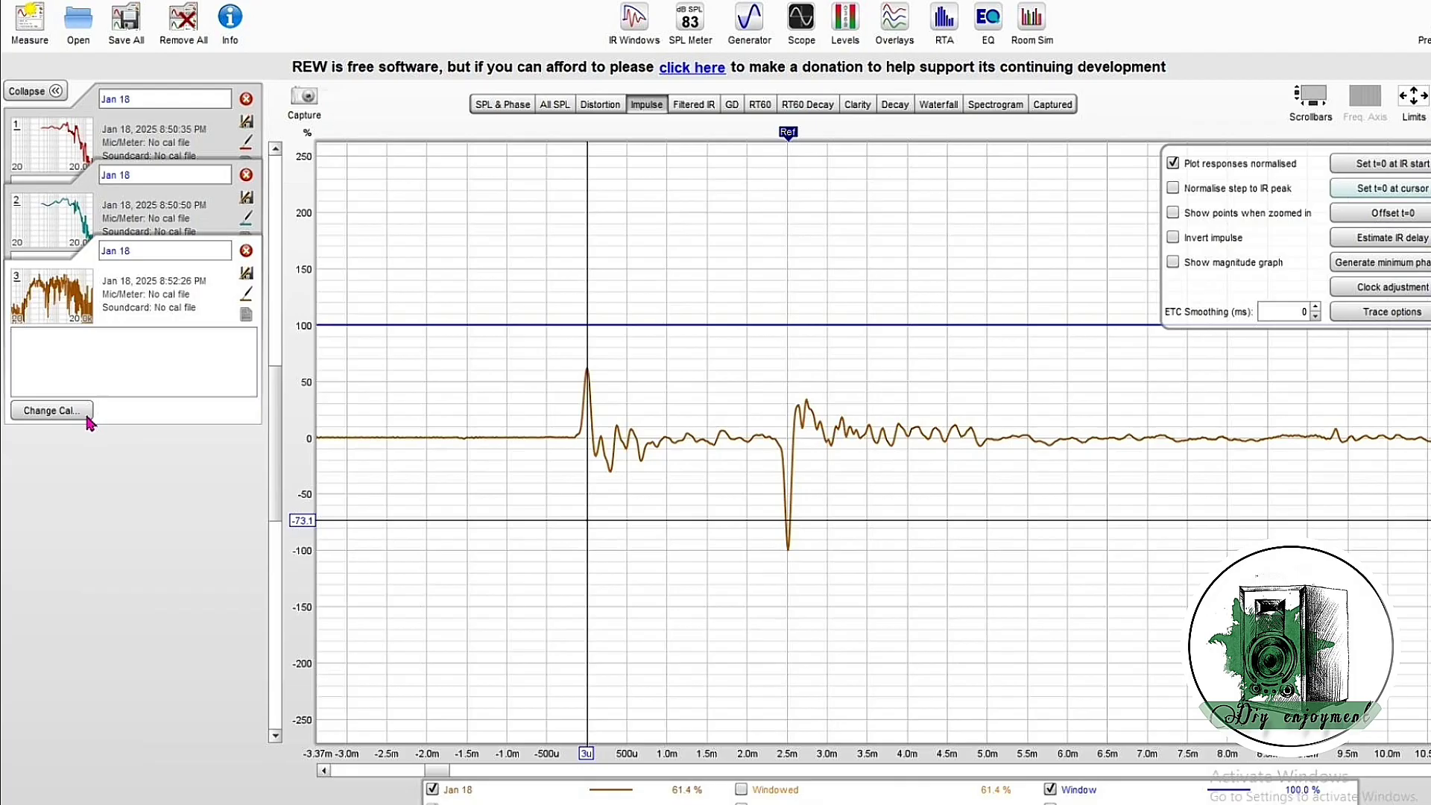
# Measure L+R with the 0.5 ms delay, window it, and compare on All SPL with measurement 3 hidden
pyautogui.click(30, 22)
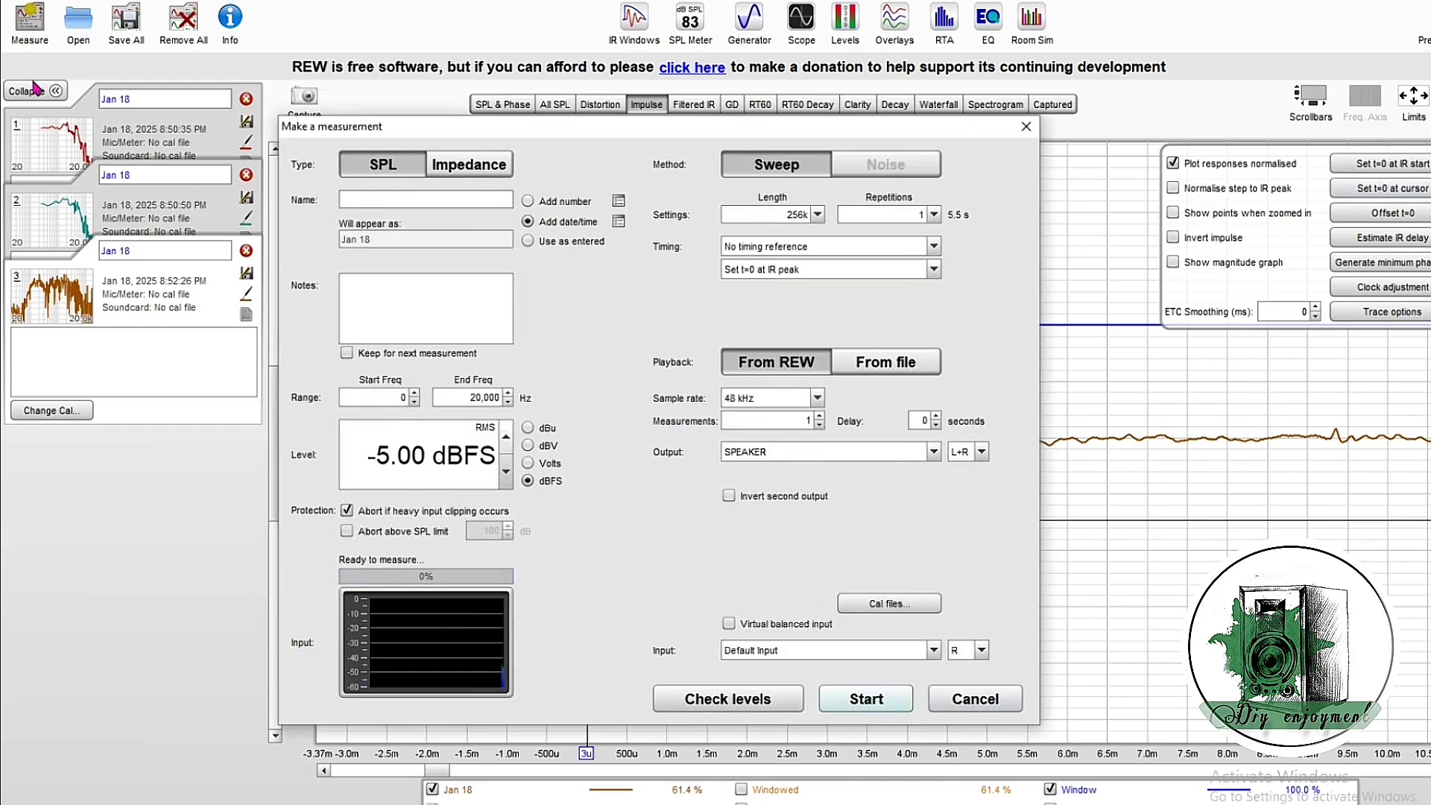
pyautogui.click(872, 699)
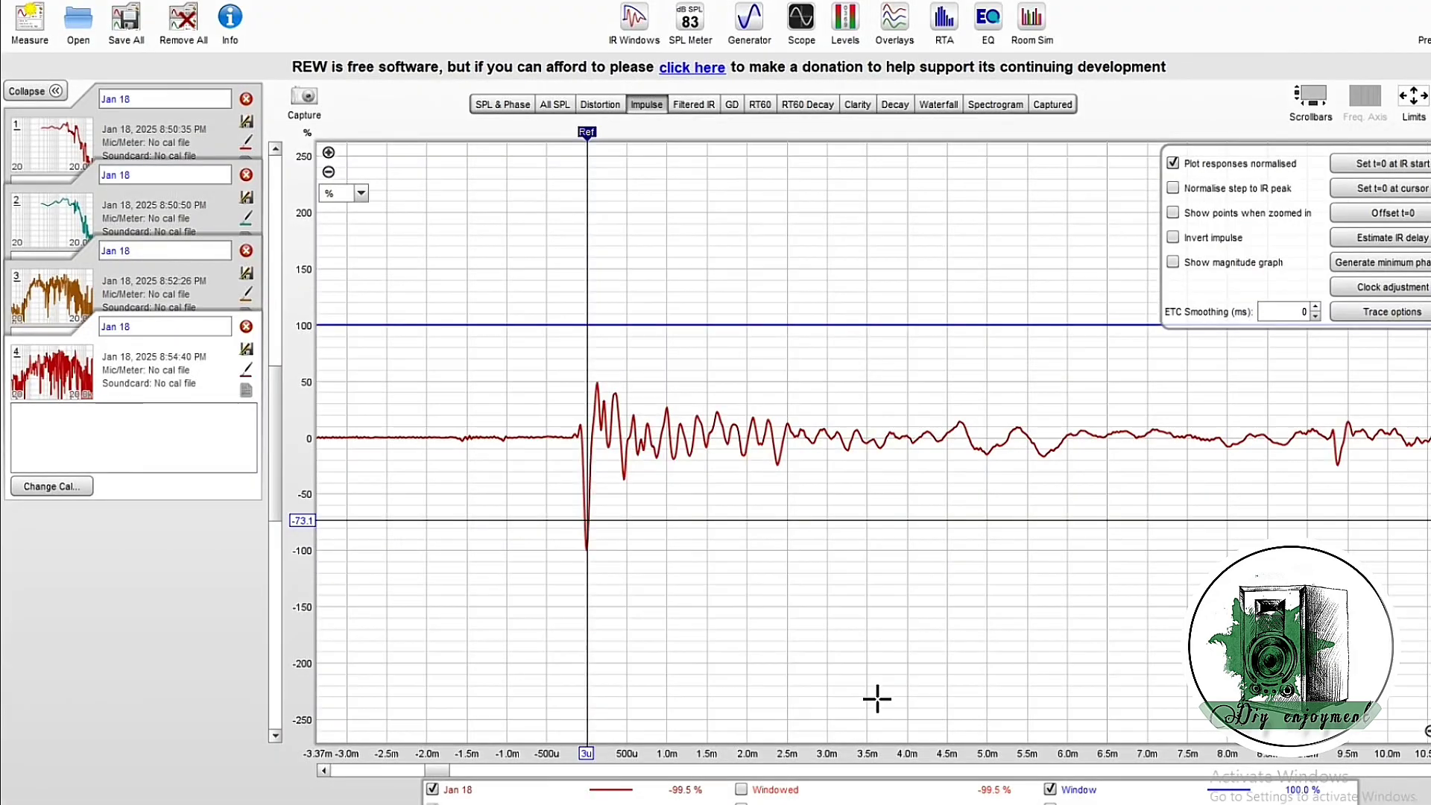
pyautogui.click(59, 23)
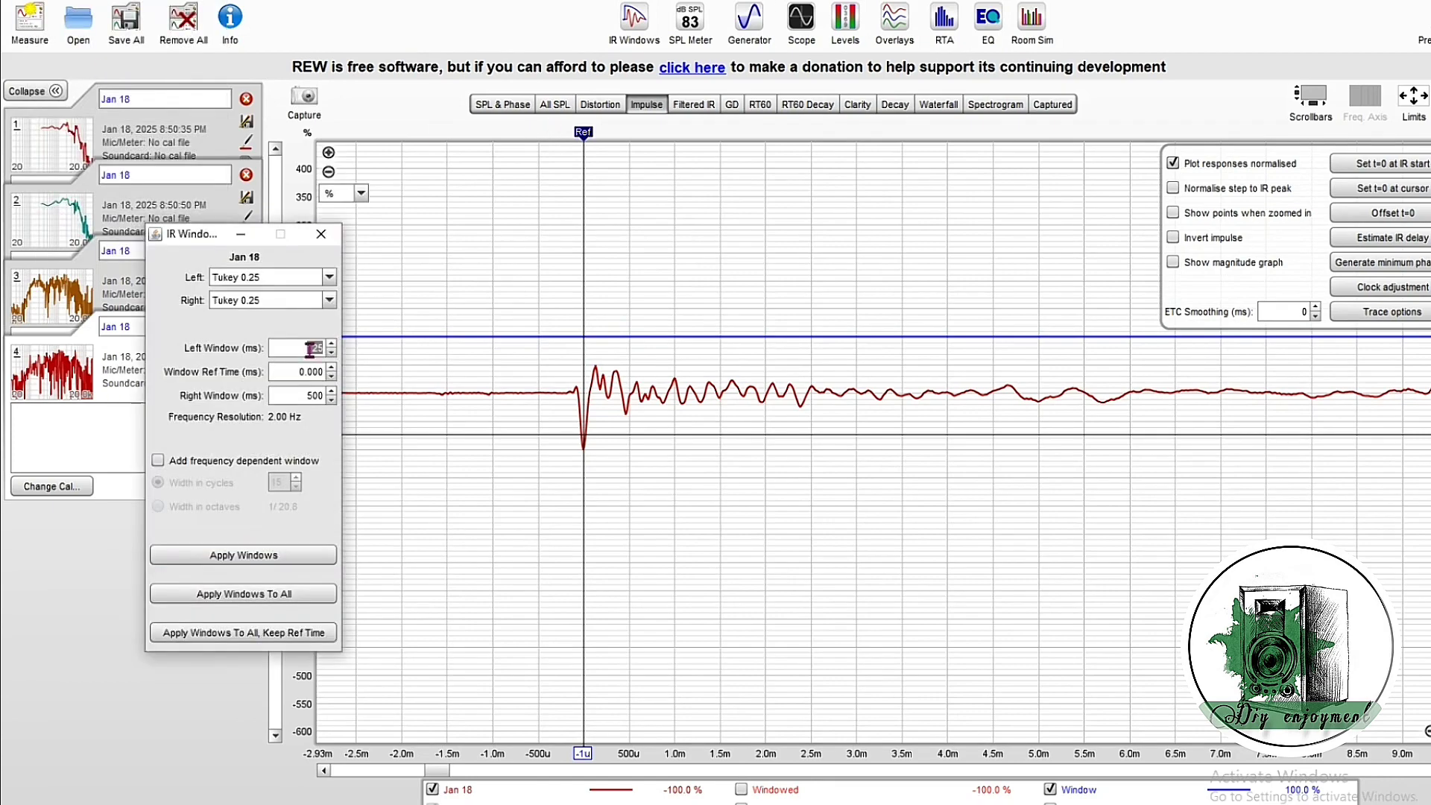
pyautogui.click(224, 558)
pyautogui.click(321, 233)
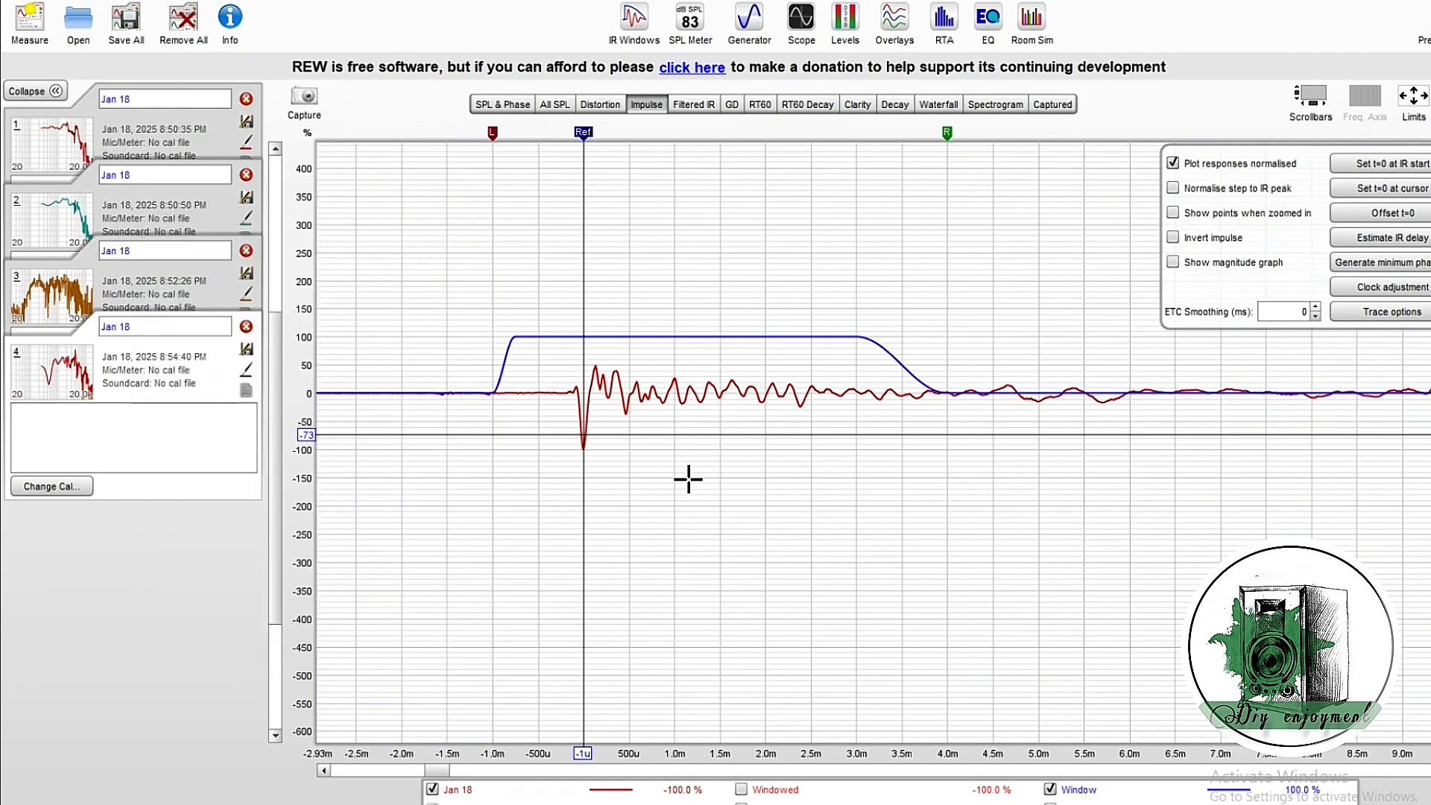
pyautogui.click(555, 104)
pyautogui.click(1050, 794)
pyautogui.scroll(2, 1059, 406)
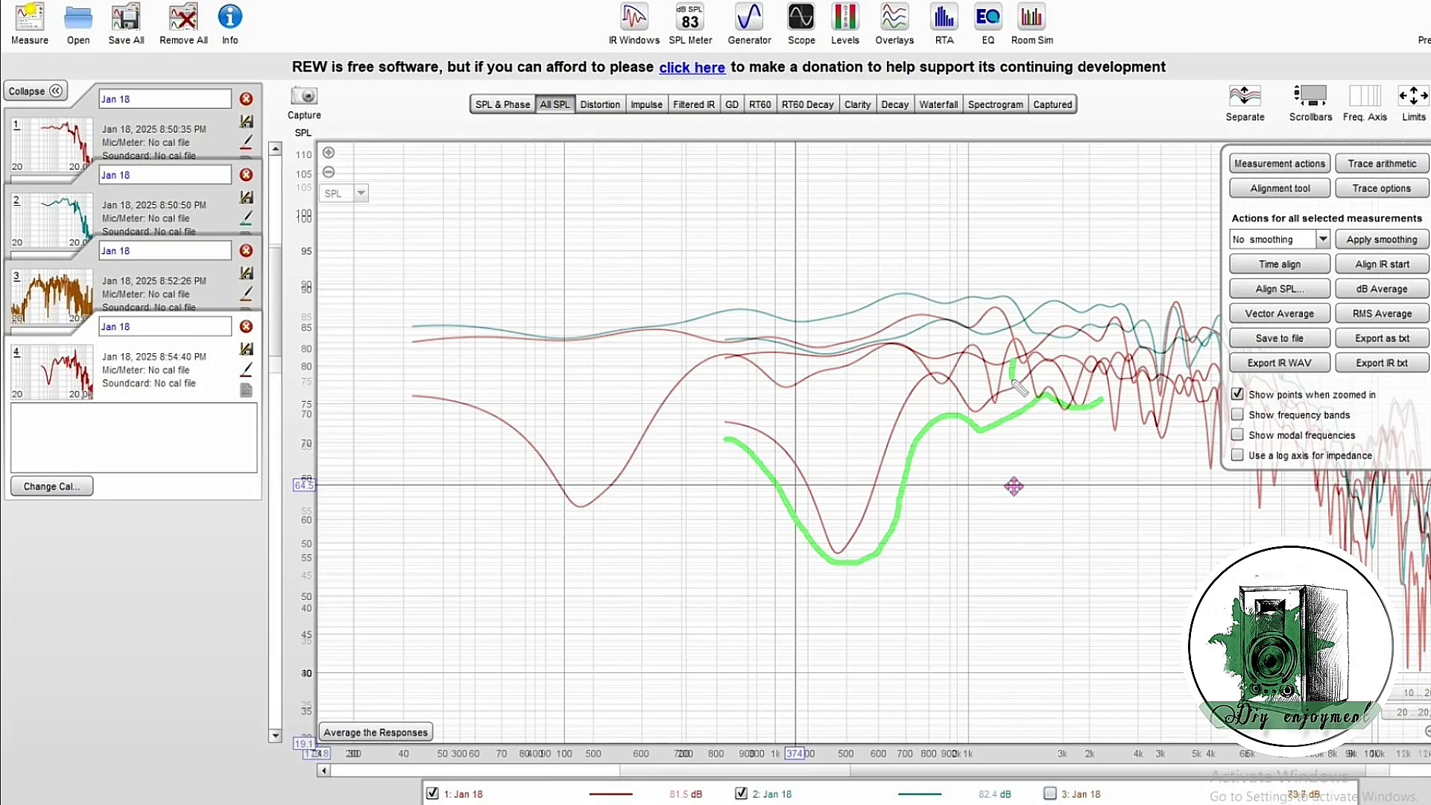
# Label the curves L, R and Result1 and export L as text named 'L-Calibrator' (20–2,000 Hz, 96 PPO)
pyautogui.moveTo(1066, 328); pyautogui.dragTo(1068, 381)
pyautogui.moveTo(882, 347); pyautogui.dragTo(875, 462)
pyautogui.moveTo(808, 358); pyautogui.dragTo(805, 469)
pyautogui.moveTo(751, 369); pyautogui.dragTo(747, 421)
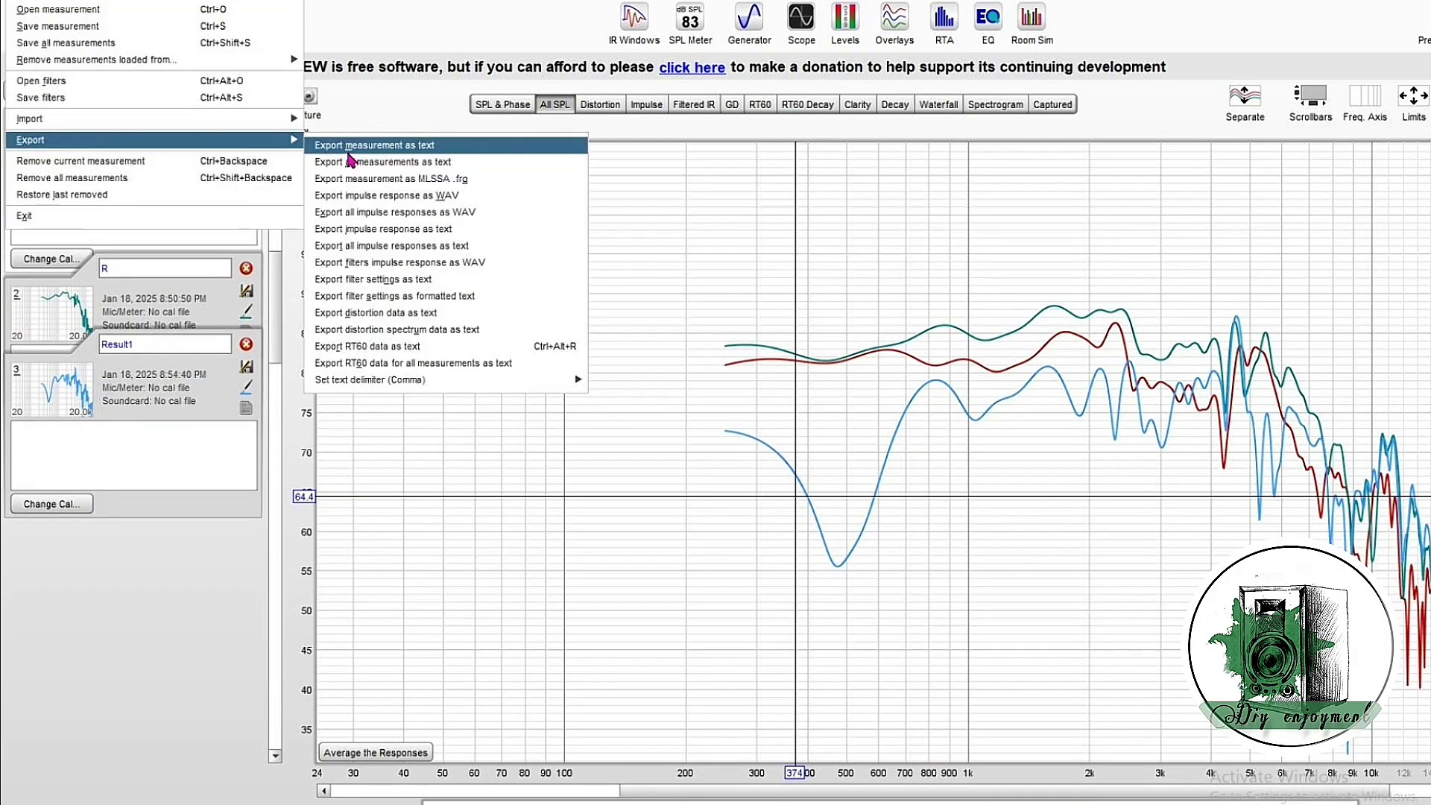
pyautogui.click(351, 149)
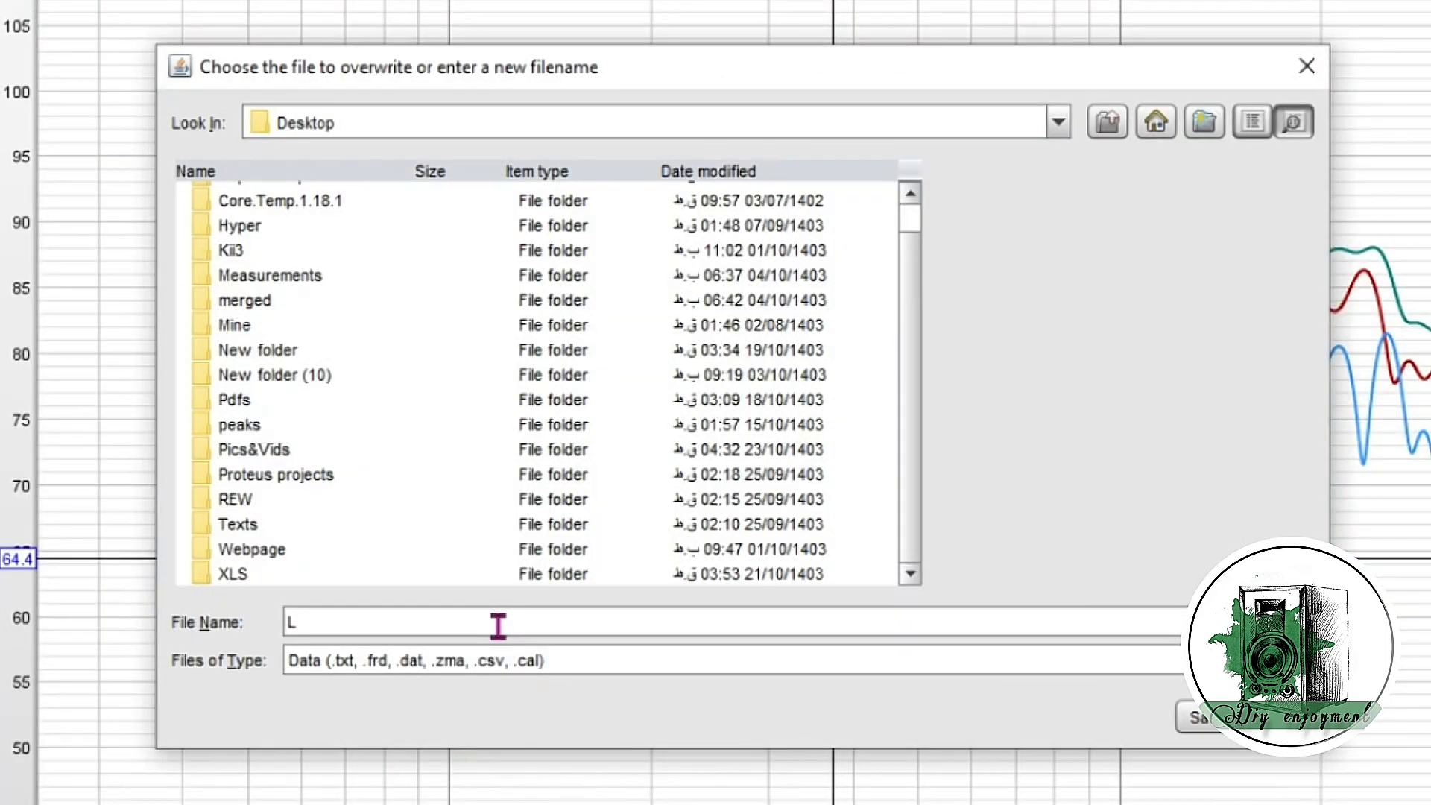
pyautogui.write('-Calibrator')
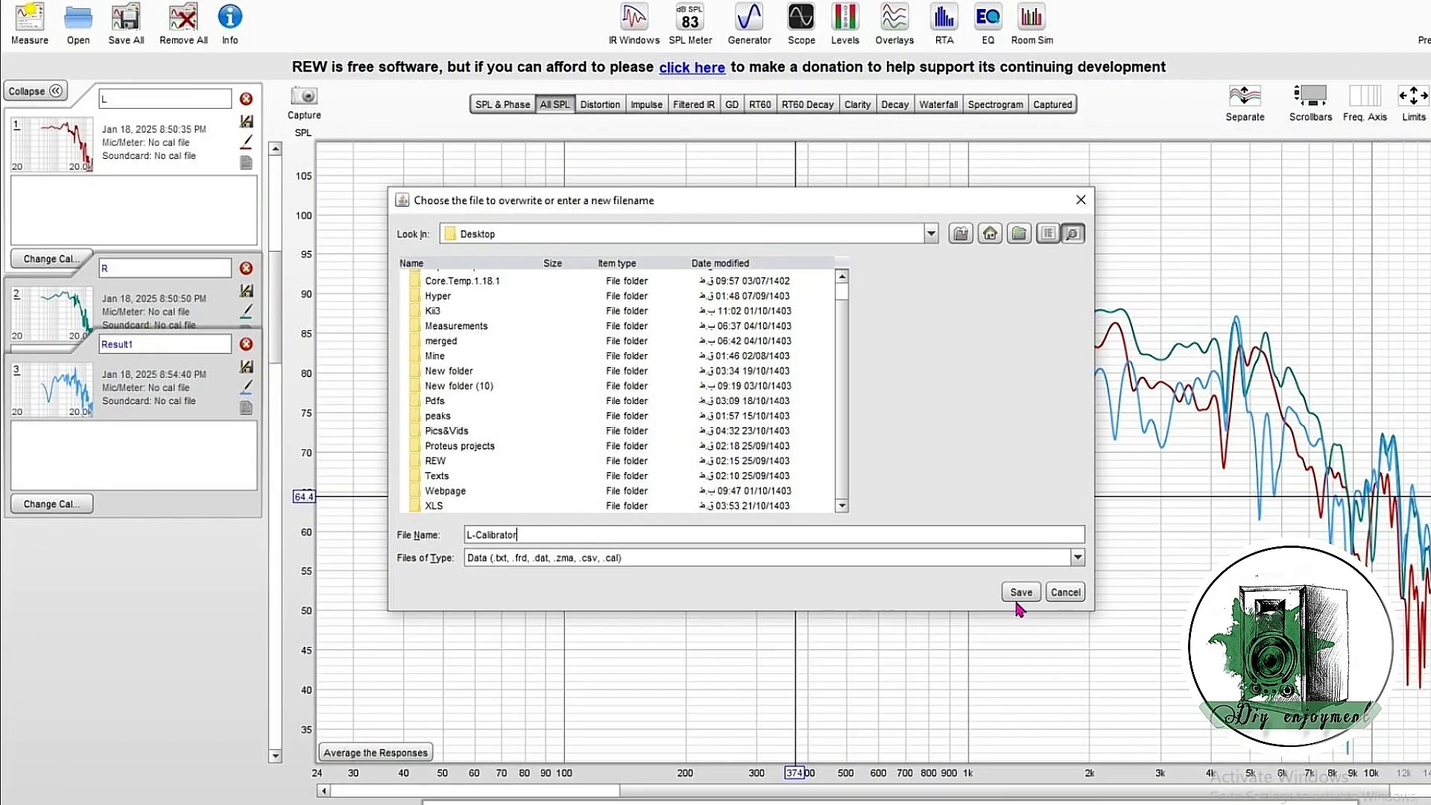
# Save L-Calibrator to the Desktop and load L-Calibrator.txt as the soundcard calibration file
pyautogui.click(1021, 593)
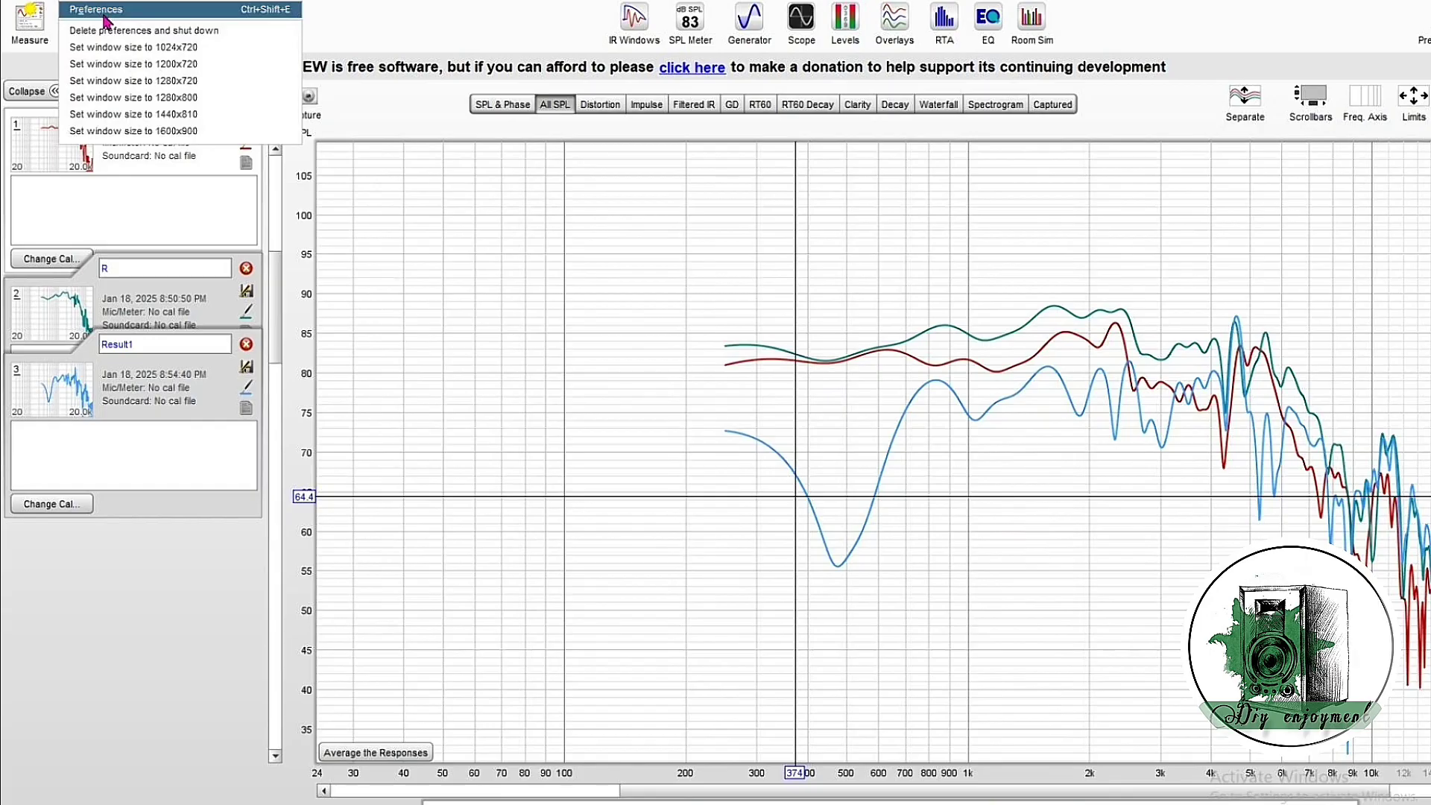
pyautogui.click(104, 11)
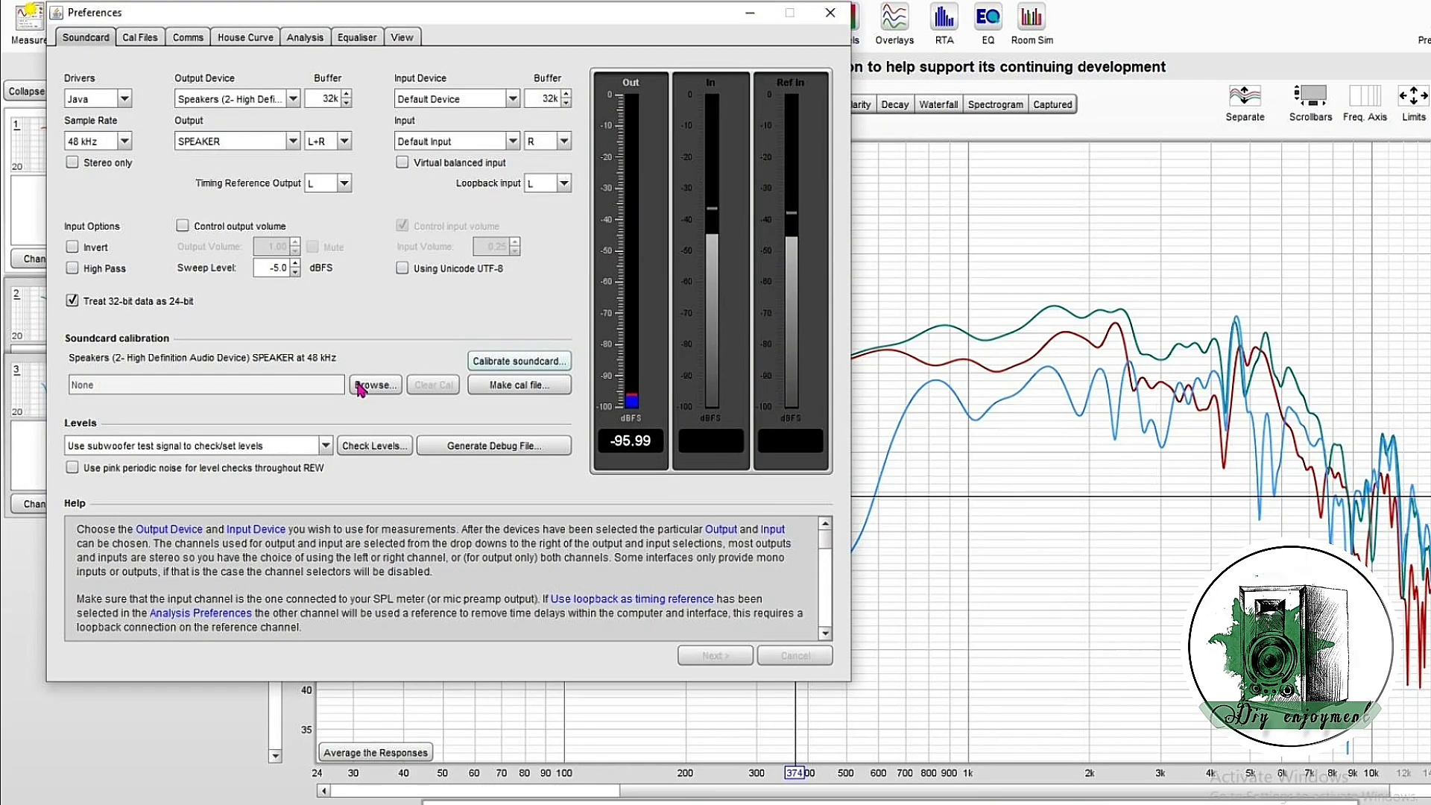
pyautogui.click(361, 386)
pyautogui.doubleClick(75, 477)
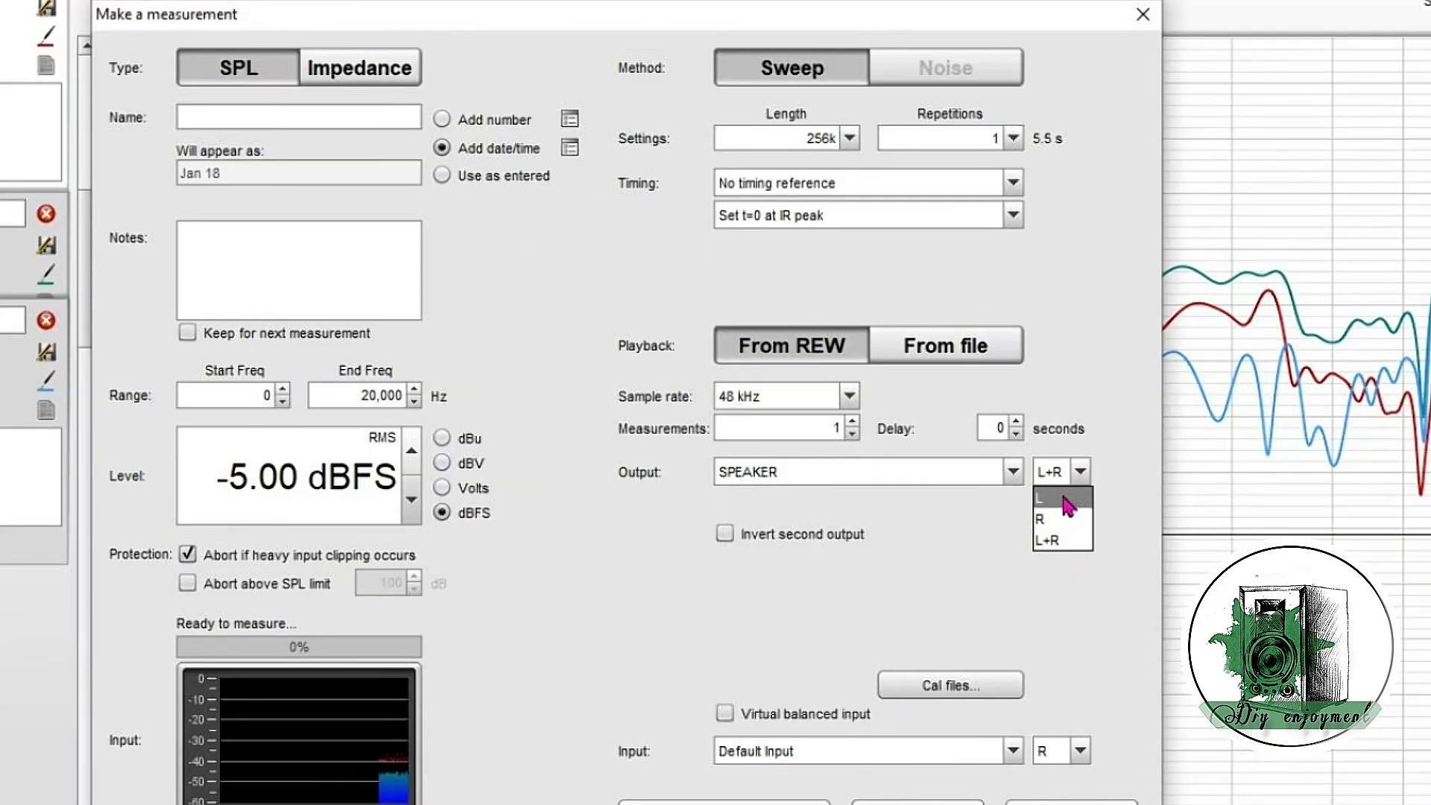
# Measure the left speaker with the calibration applied, giving a nearly flat curve up to 2 kHz
pyautogui.click(1066, 500)
pyautogui.click(869, 701)
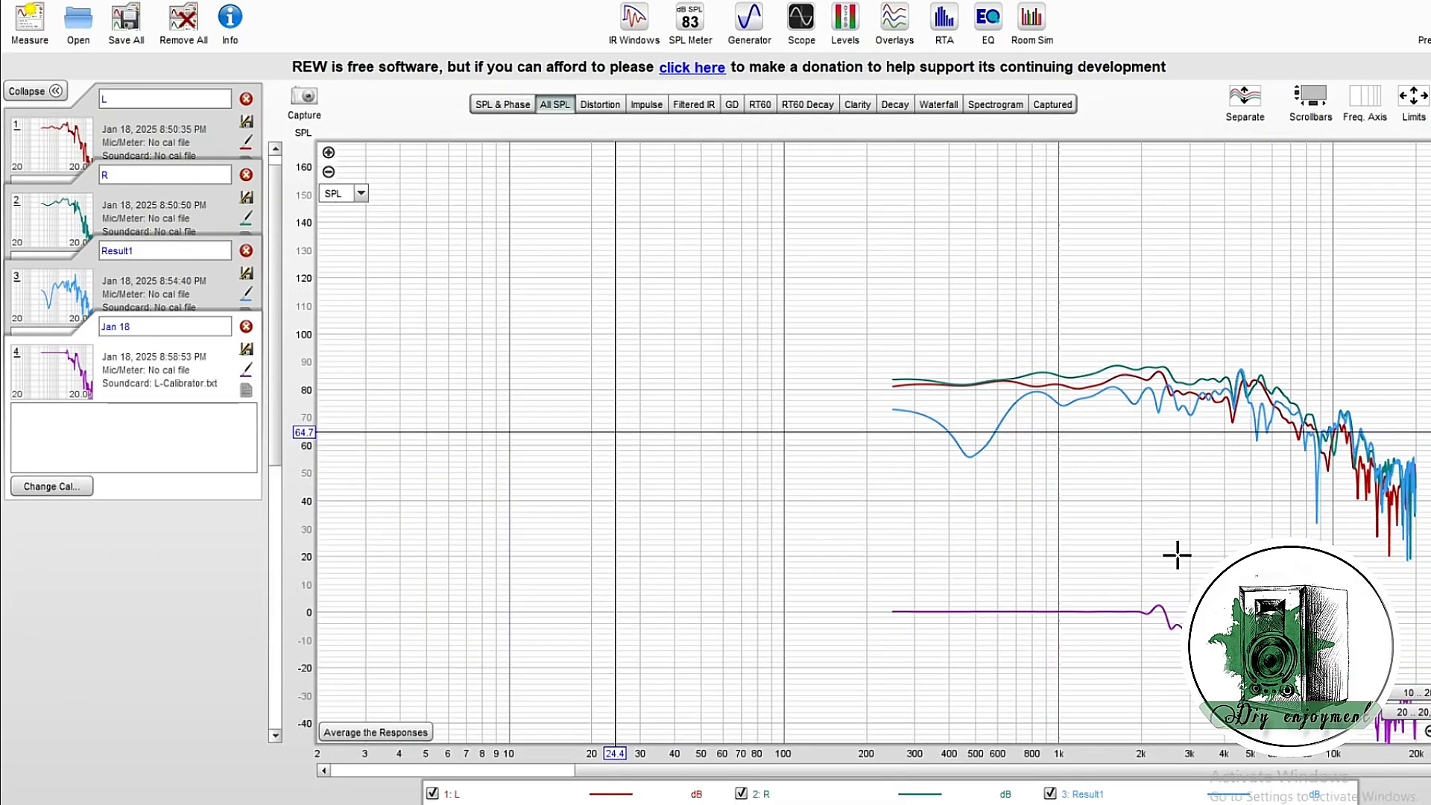
pyautogui.scroll(5, 1176, 556)
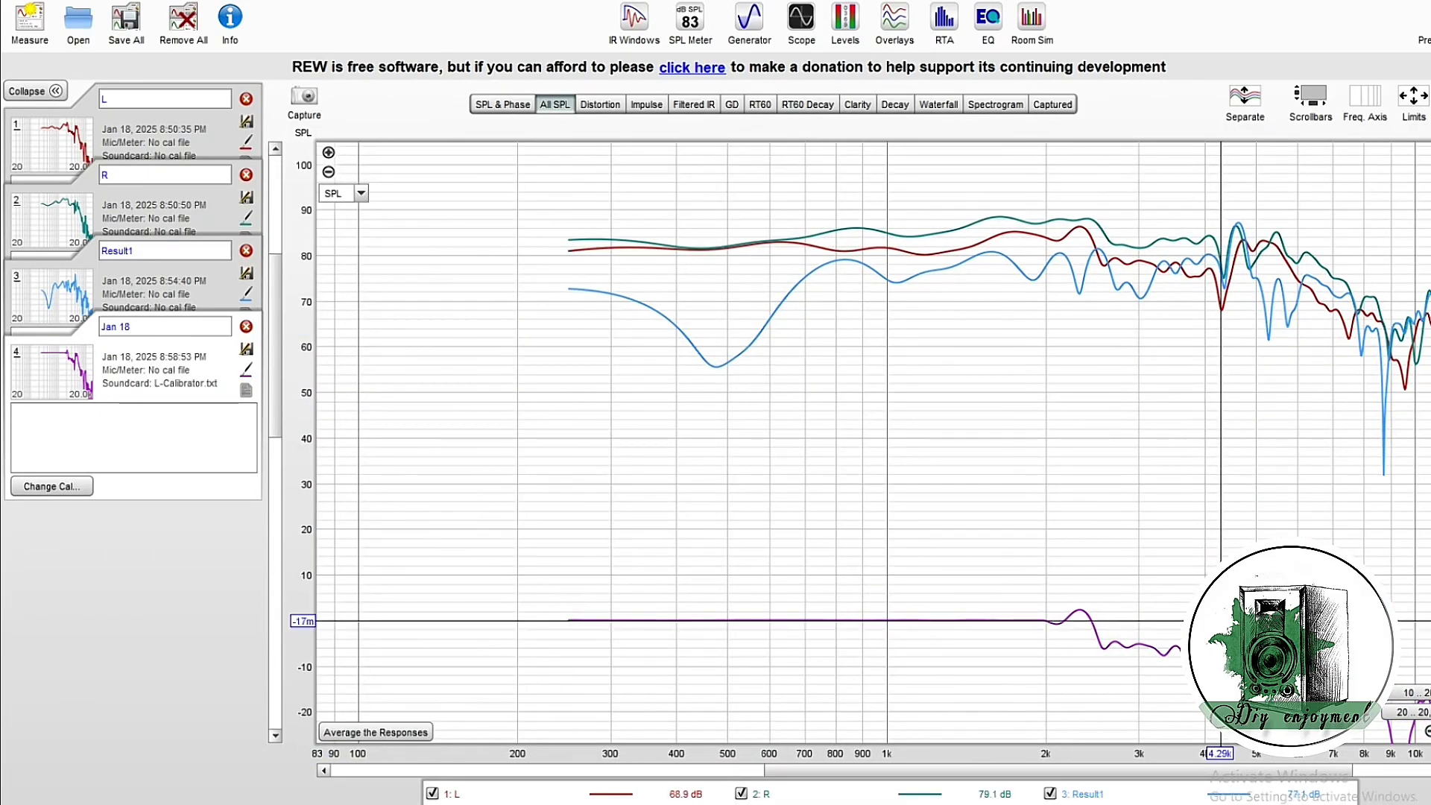
pyautogui.scroll(3, 1025, 612)
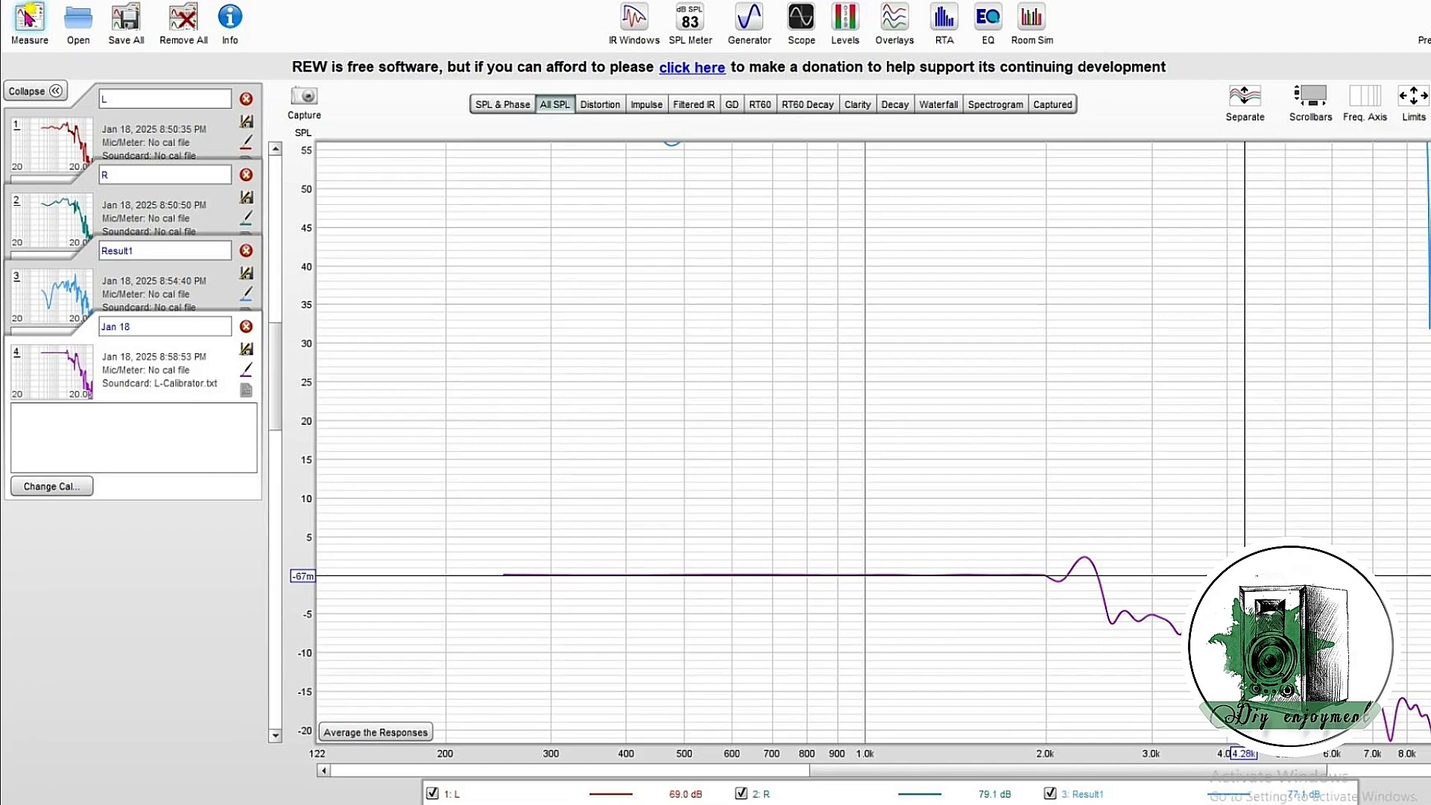
# Take a calibrated sweep measurement of the right speaker with Output set to R
pyautogui.click(28, 16)
pyautogui.click(983, 376)
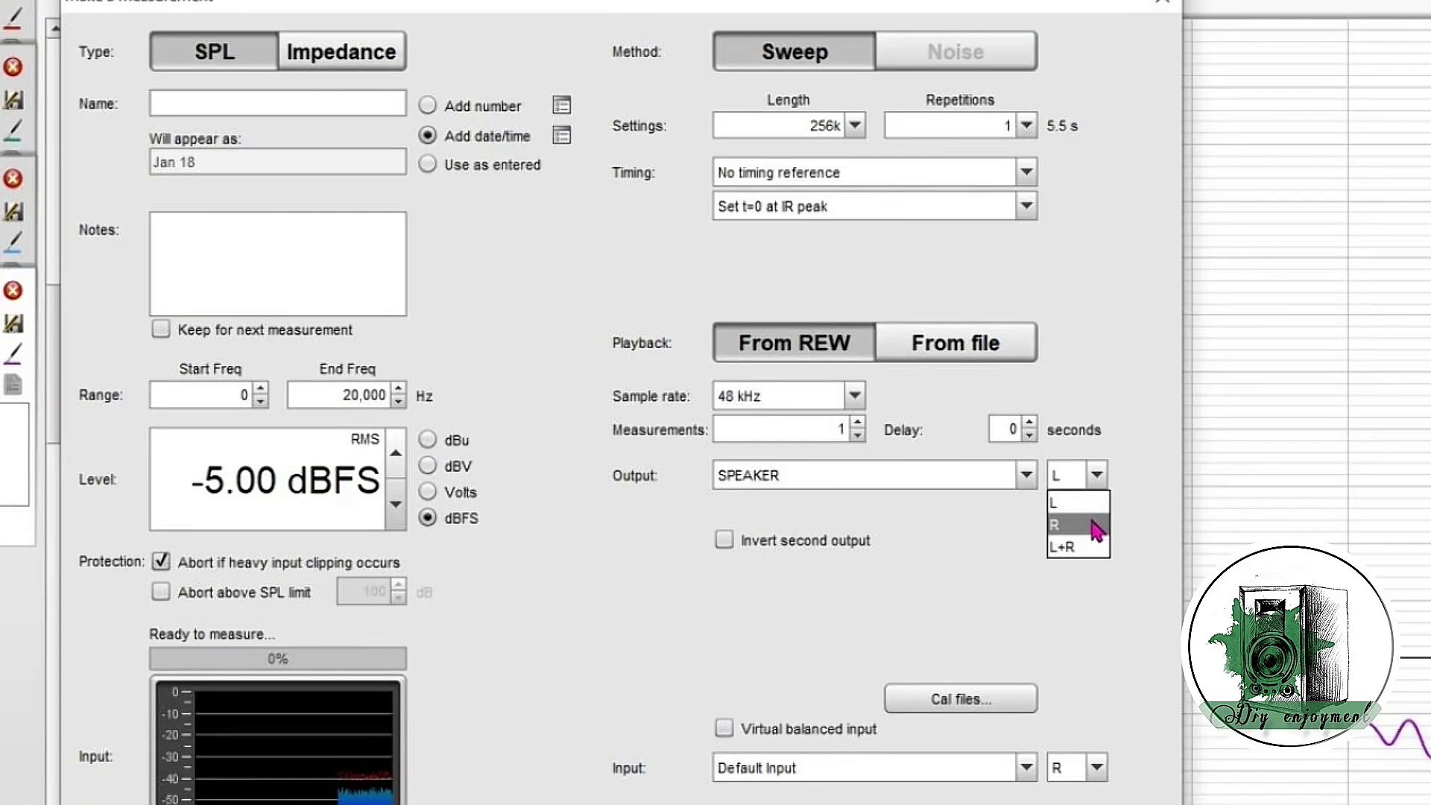
pyautogui.click(1096, 531)
pyautogui.click(857, 698)
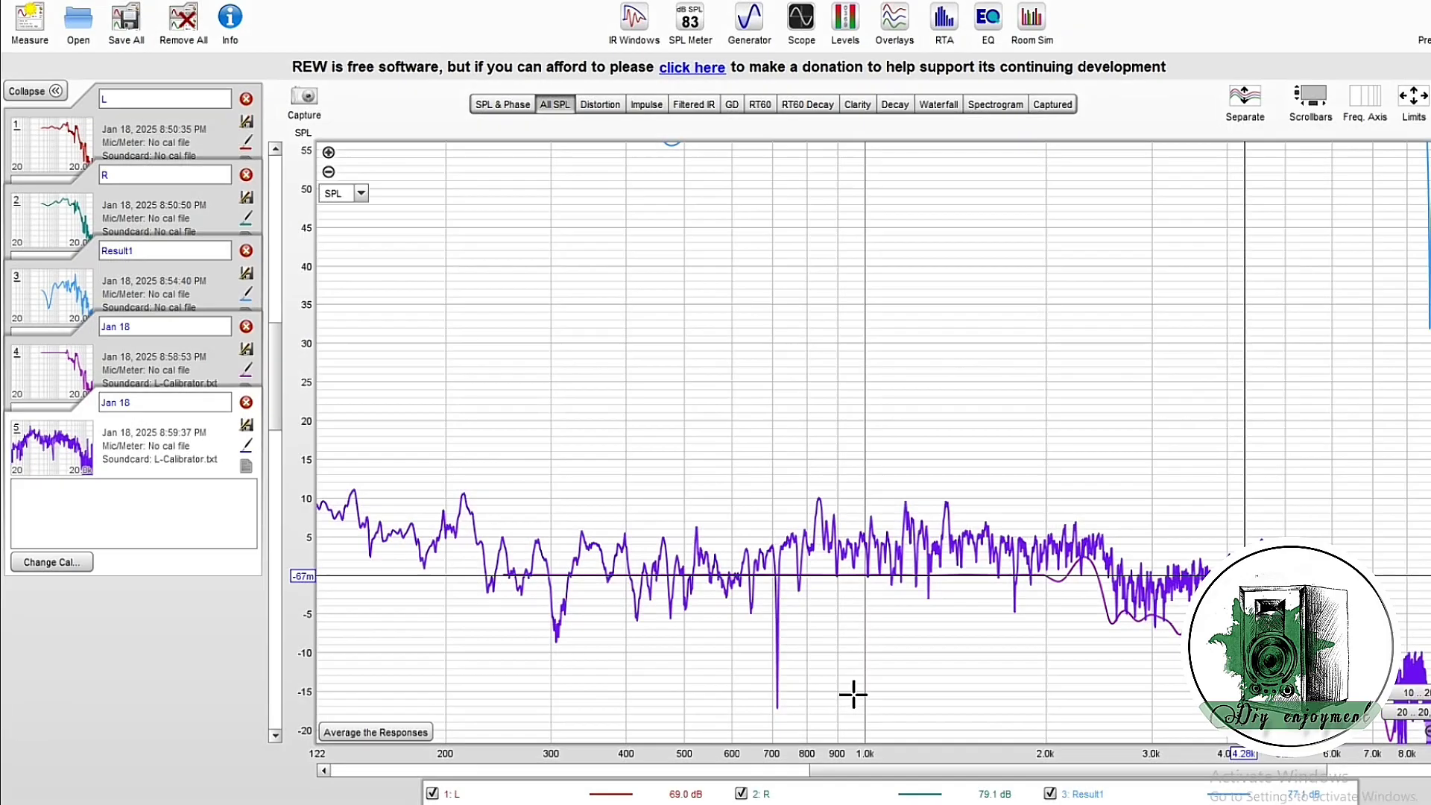
# Apply the IR window and zoom All SPL to show R about 4 dB above flat from 800 Hz–2 kHz
pyautogui.click(646, 104)
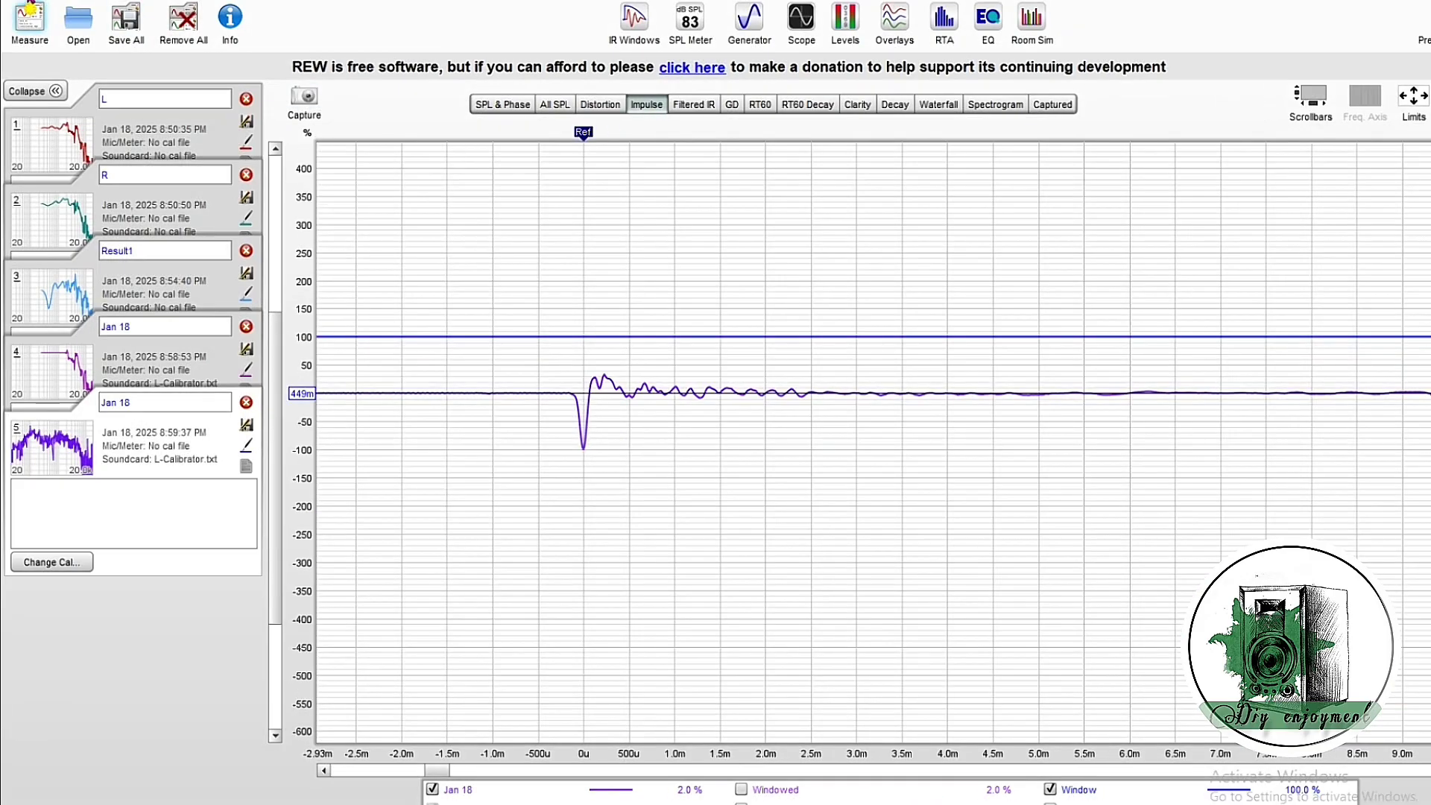
pyautogui.click(633, 21)
pyautogui.click(304, 558)
pyautogui.click(319, 234)
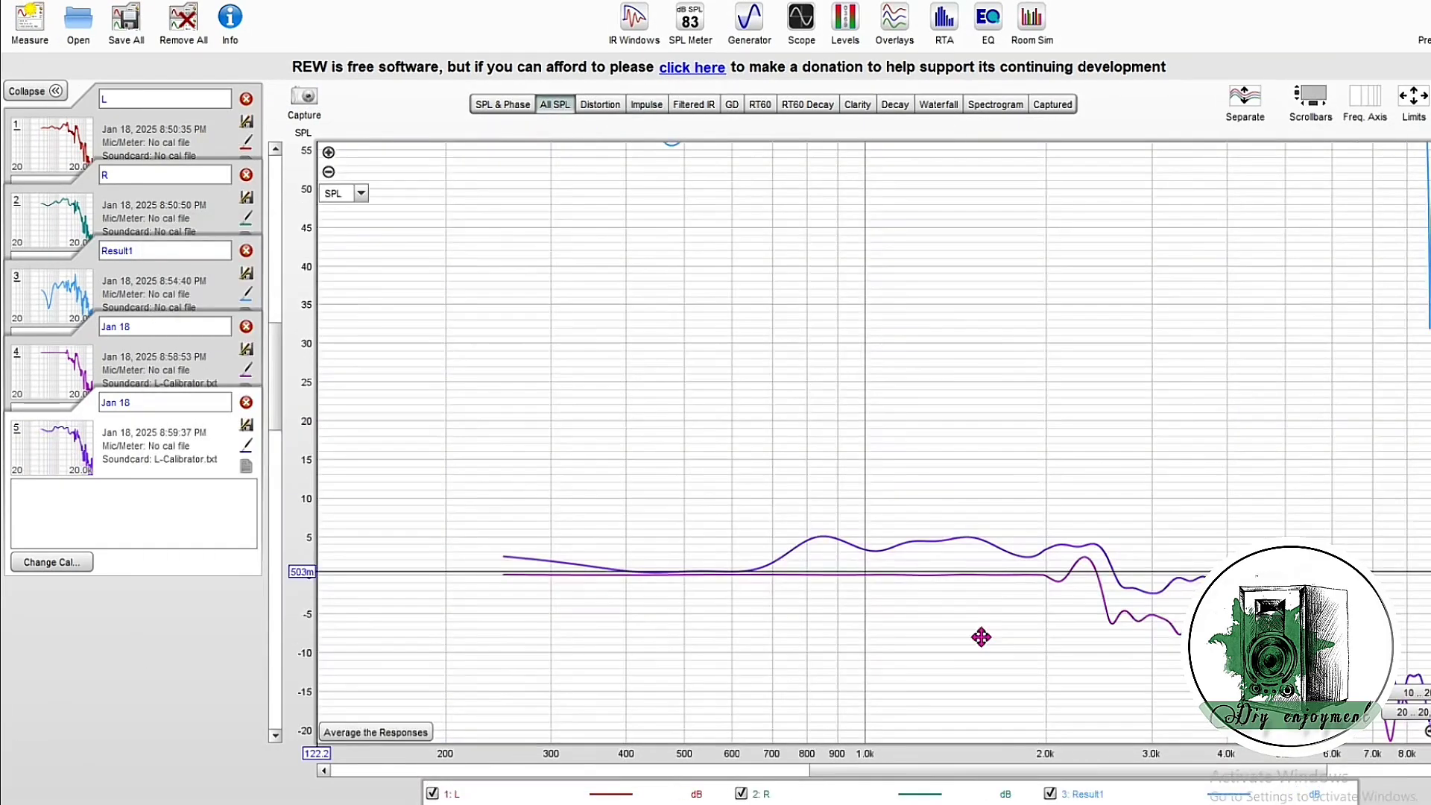
pyautogui.scroll(3, 981, 636)
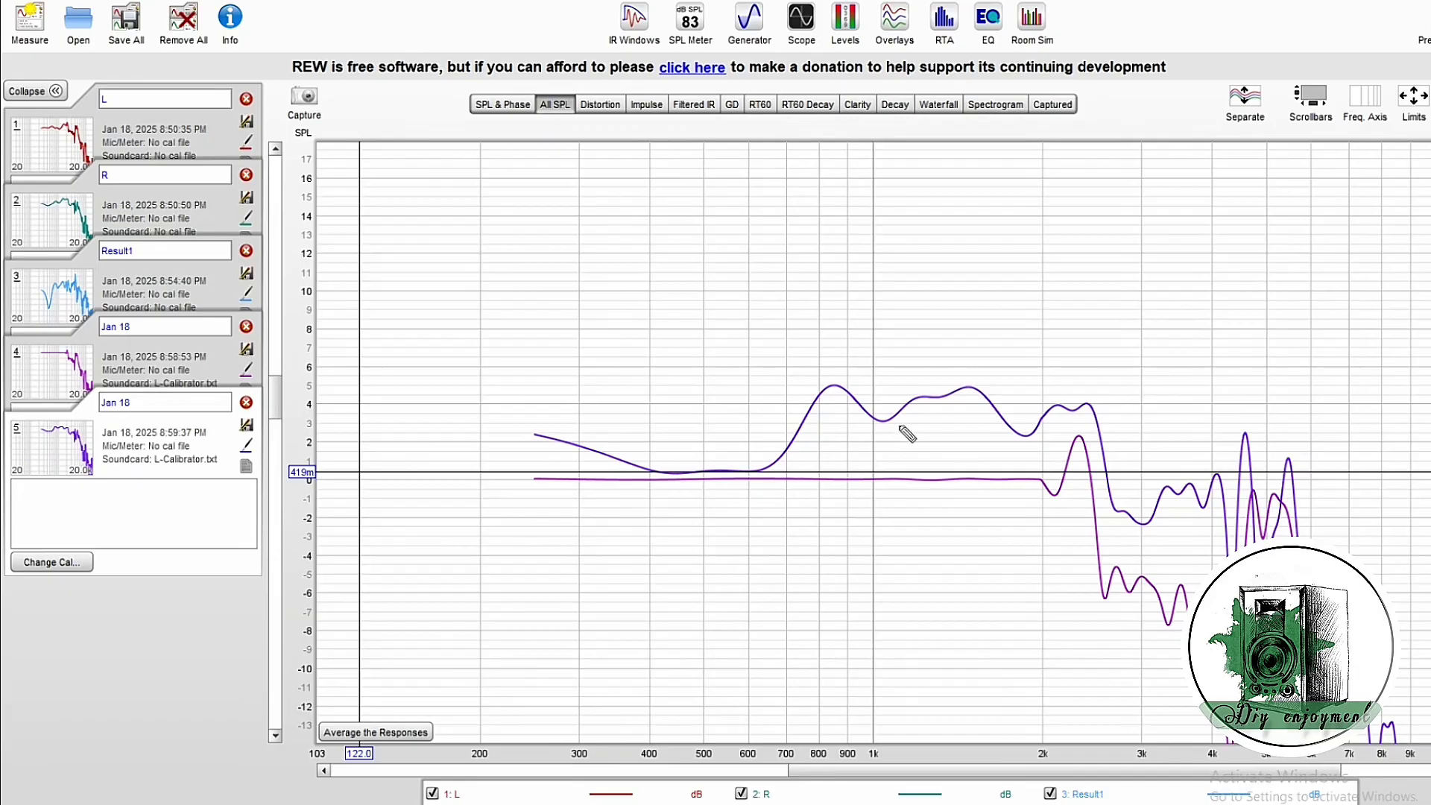
pyautogui.moveTo(937, 396)
pyautogui.mouseDown()
pyautogui.moveTo(938, 474)
pyautogui.moveTo(1032, 459)
pyautogui.mouseUp()
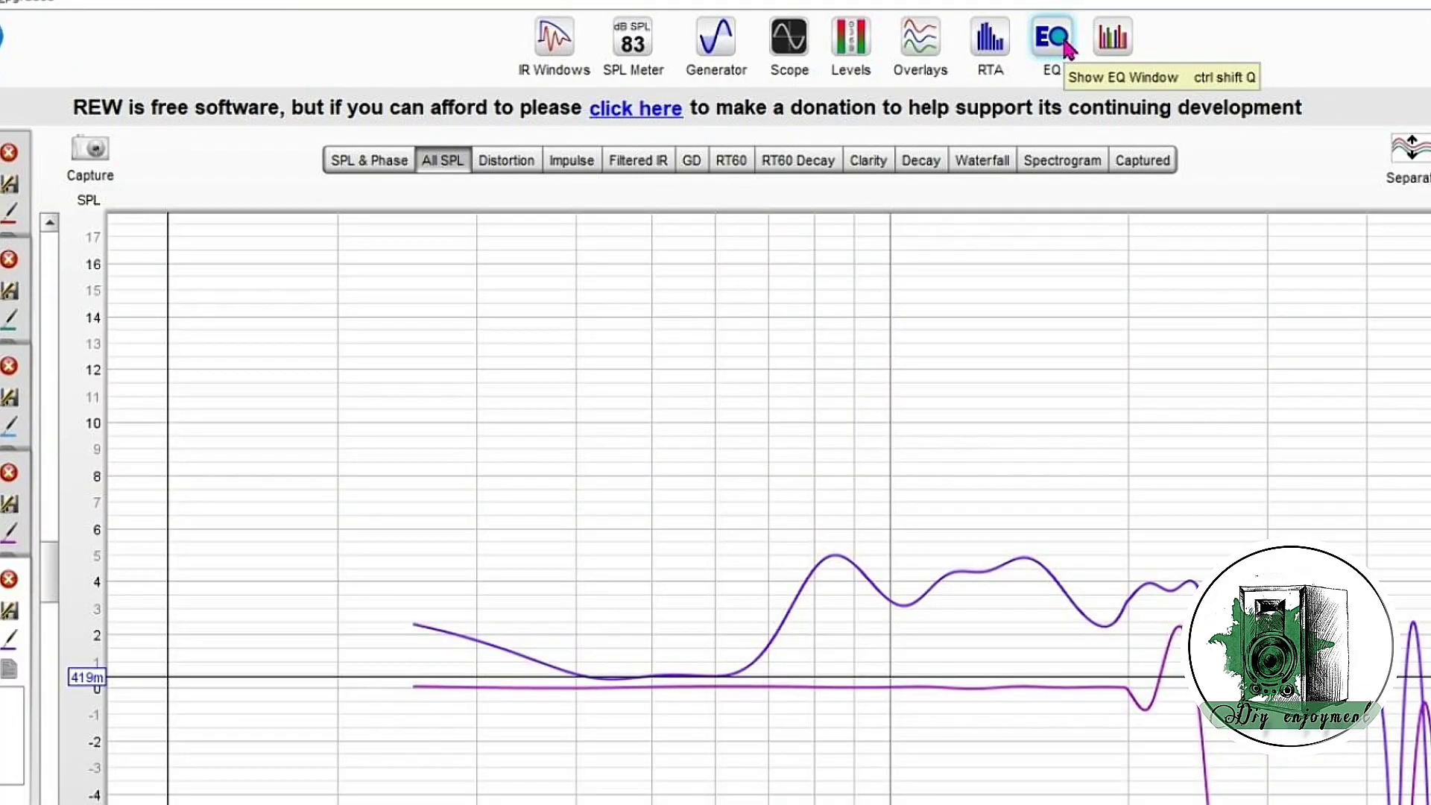
# Generate EQ filters matching the right speaker's response to a Full range speaker target
pyautogui.click(1053, 37)
pyautogui.click(1112, 36)
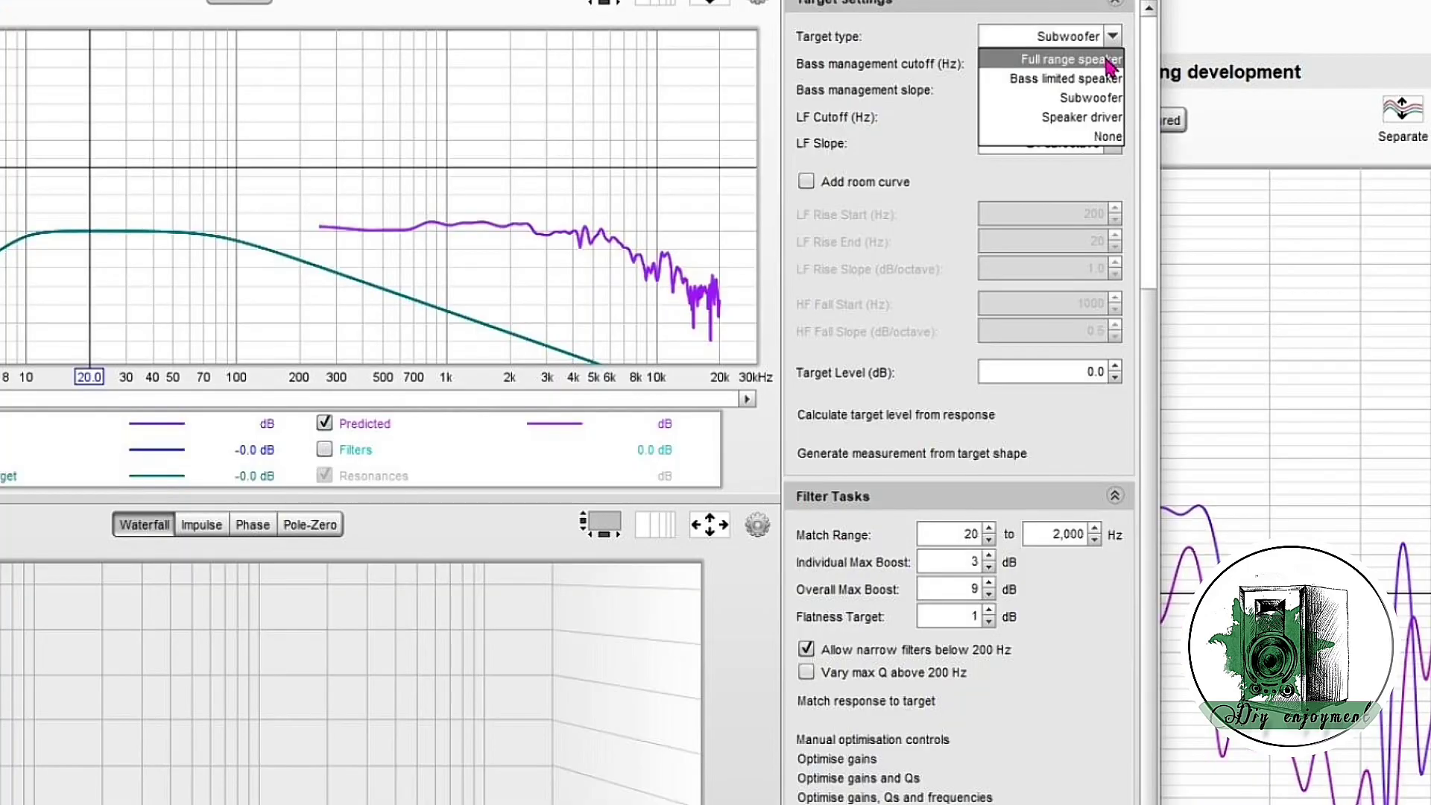
pyautogui.click(1112, 59)
pyautogui.click(866, 701)
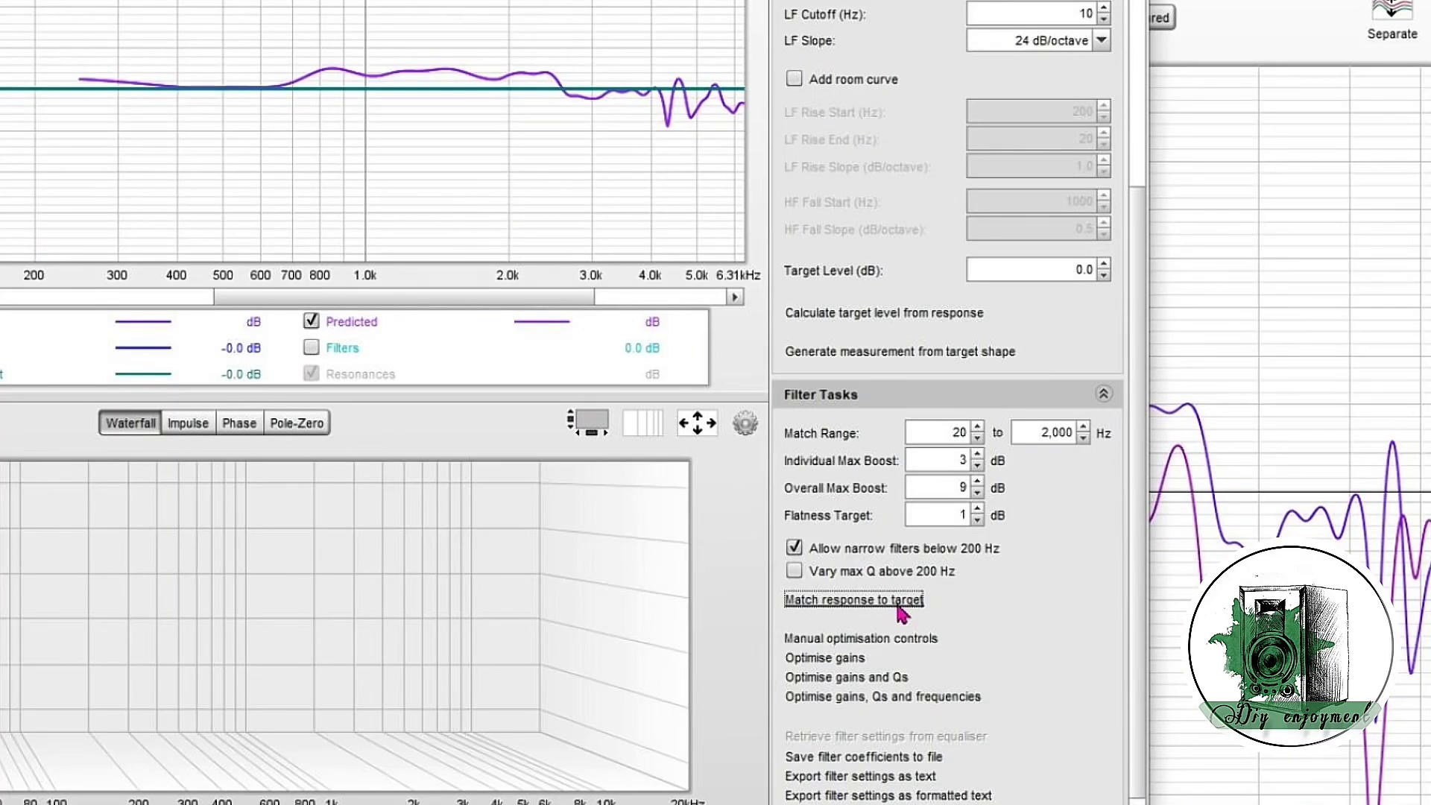
# Export the three peaking filters (267, 847, 1405 Hz) as text to Filters.txt on the Desktop
pyautogui.click(898, 778)
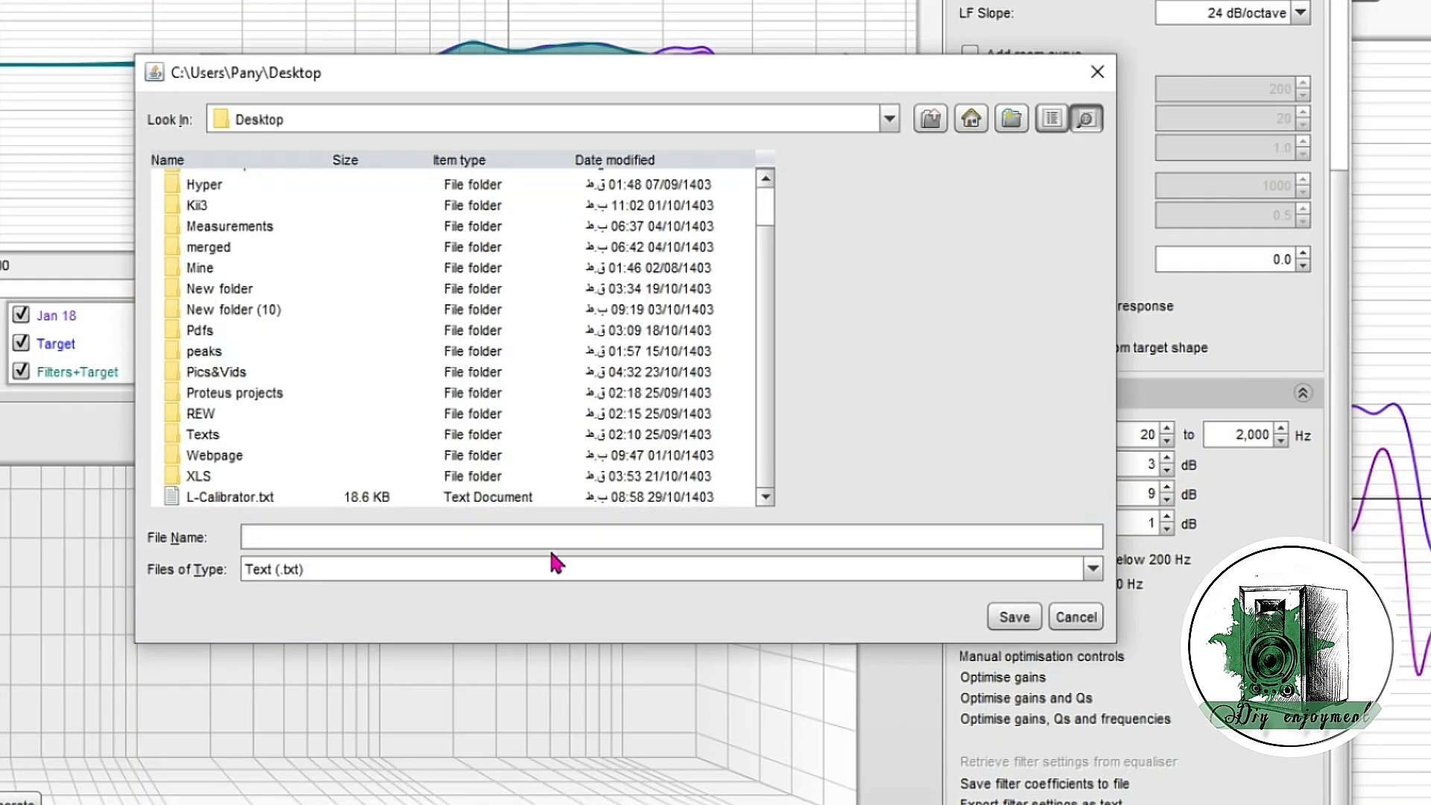
pyautogui.write('Filters')
pyautogui.click(1002, 624)
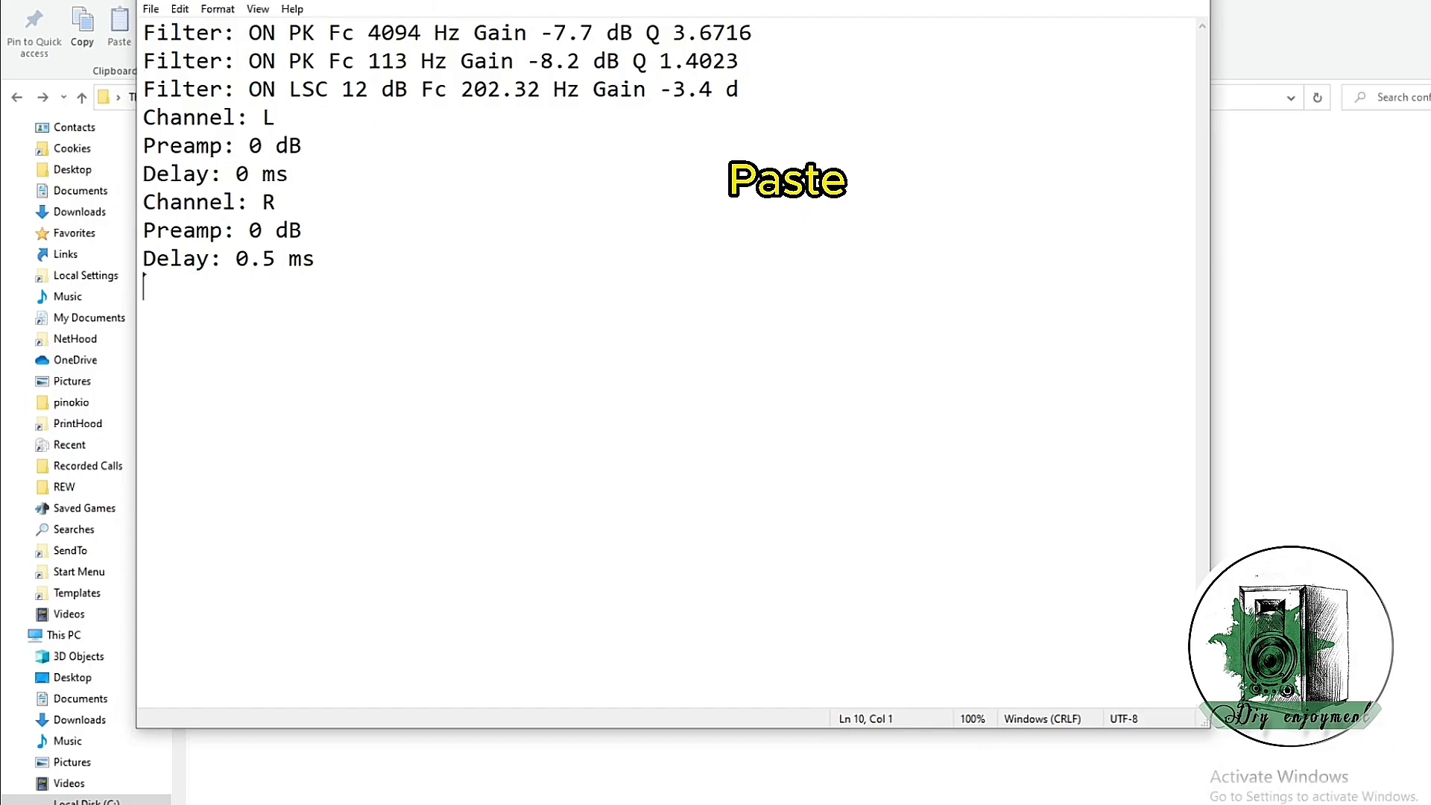
# Paste the three REW filter lines at the end of Equalizer APO's config.txt
pyautogui.write('Filter  1: ON  PK       Fc   267.0 Hz  Gain  -2.20 dB  Q  2.385 Filter  2: ON  PK       Fc   847.0 Hz  Gain  -4.10 dB  Q  4.301 Filter  3: ON  PK       Fc    1405 Hz  Gain  -4.70 dB  Q  1.720')
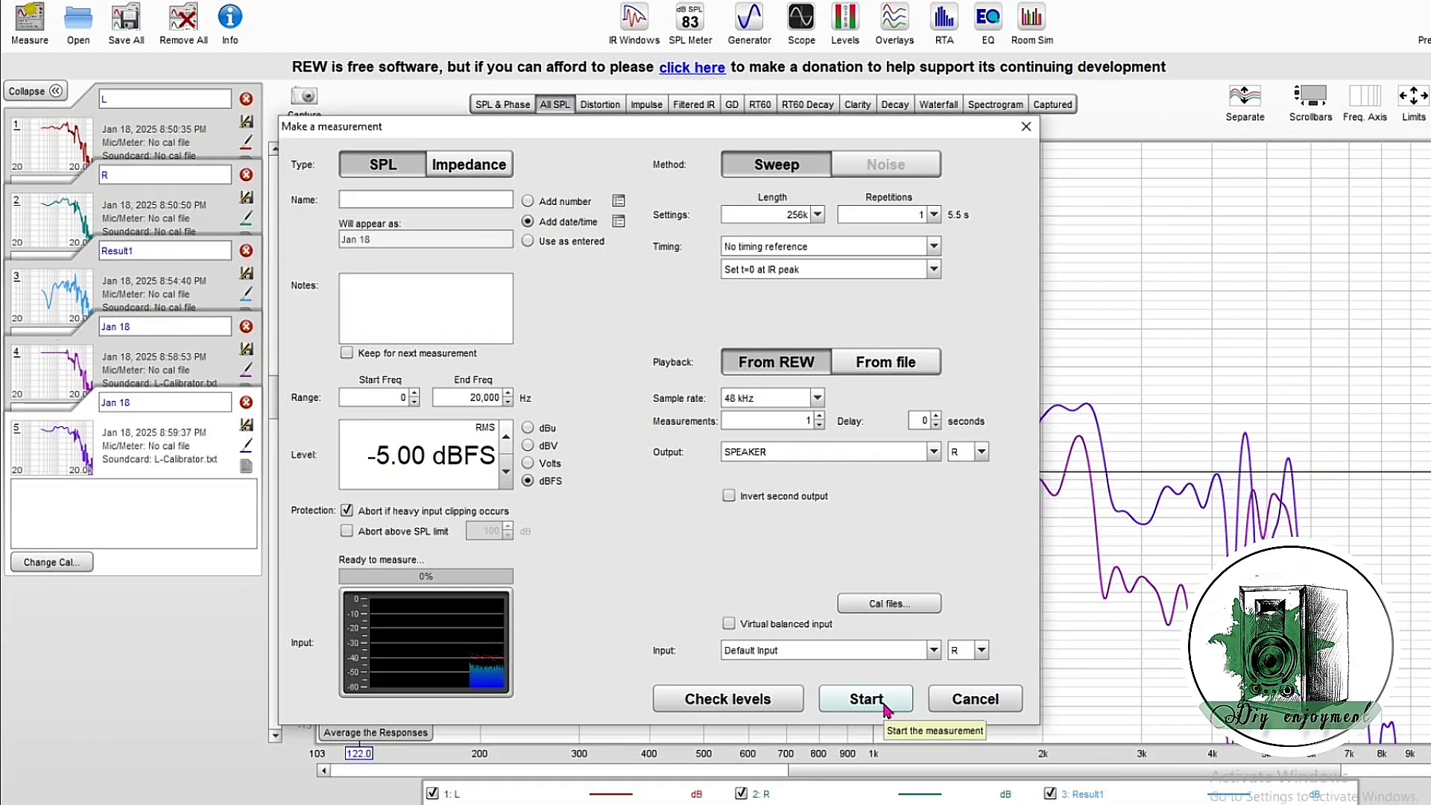
# Remeasure the equalised right speaker, compare it with the original R curve over 150 Hz–7 kHz, then start an L+R sweep
pyautogui.click(865, 698)
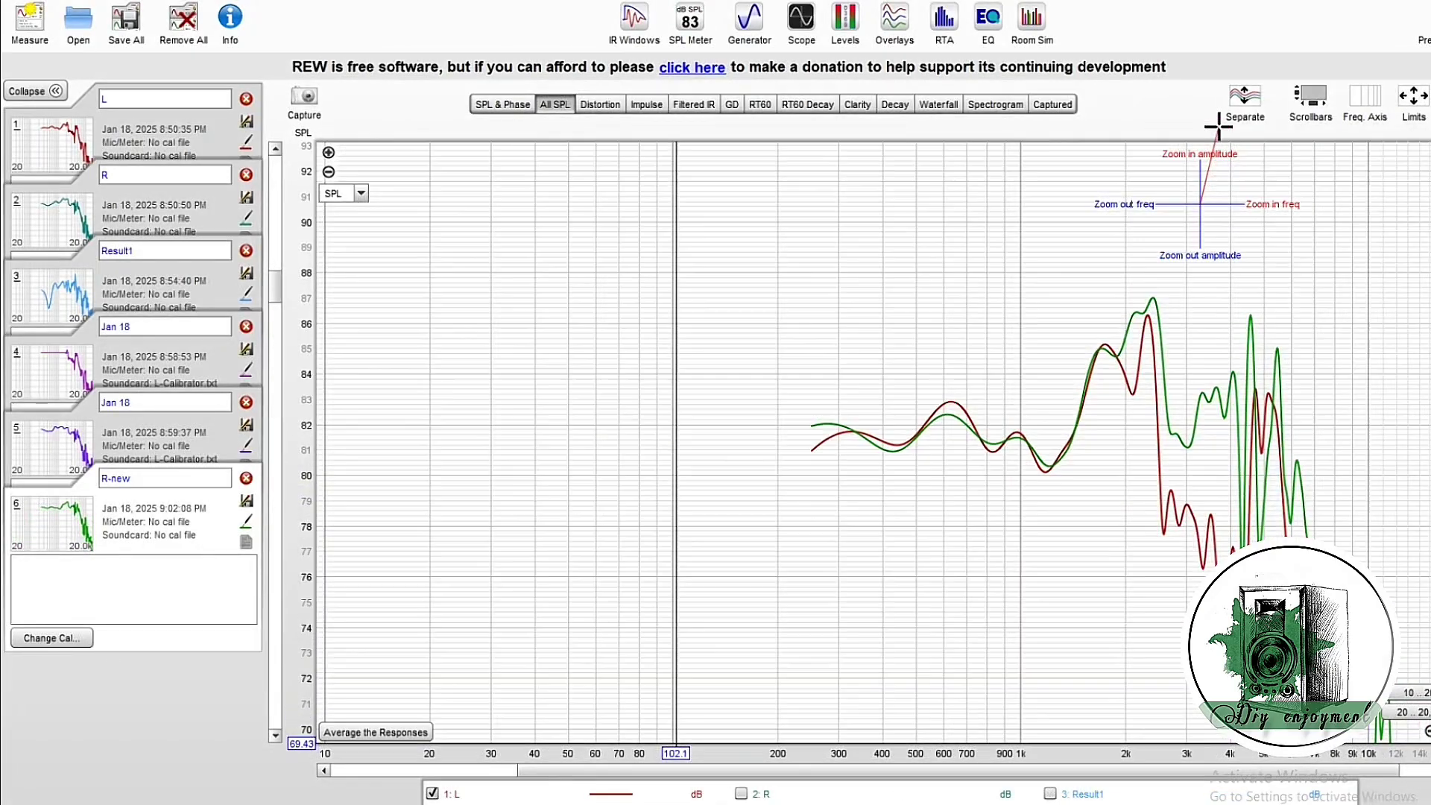
pyautogui.moveTo(1201, 329); pyautogui.dragTo(1233, 381)
pyautogui.click(741, 793)
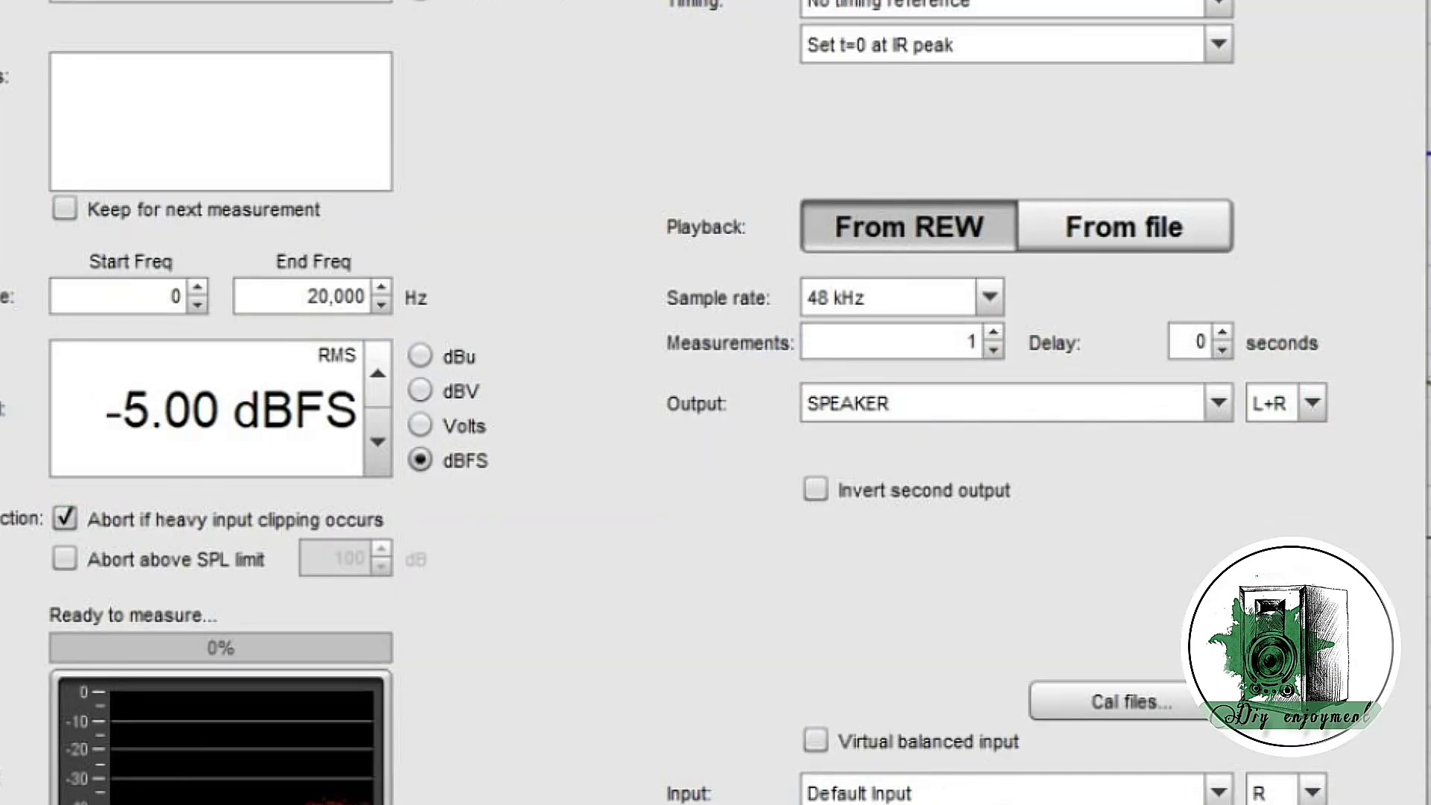
pyautogui.press('Return')
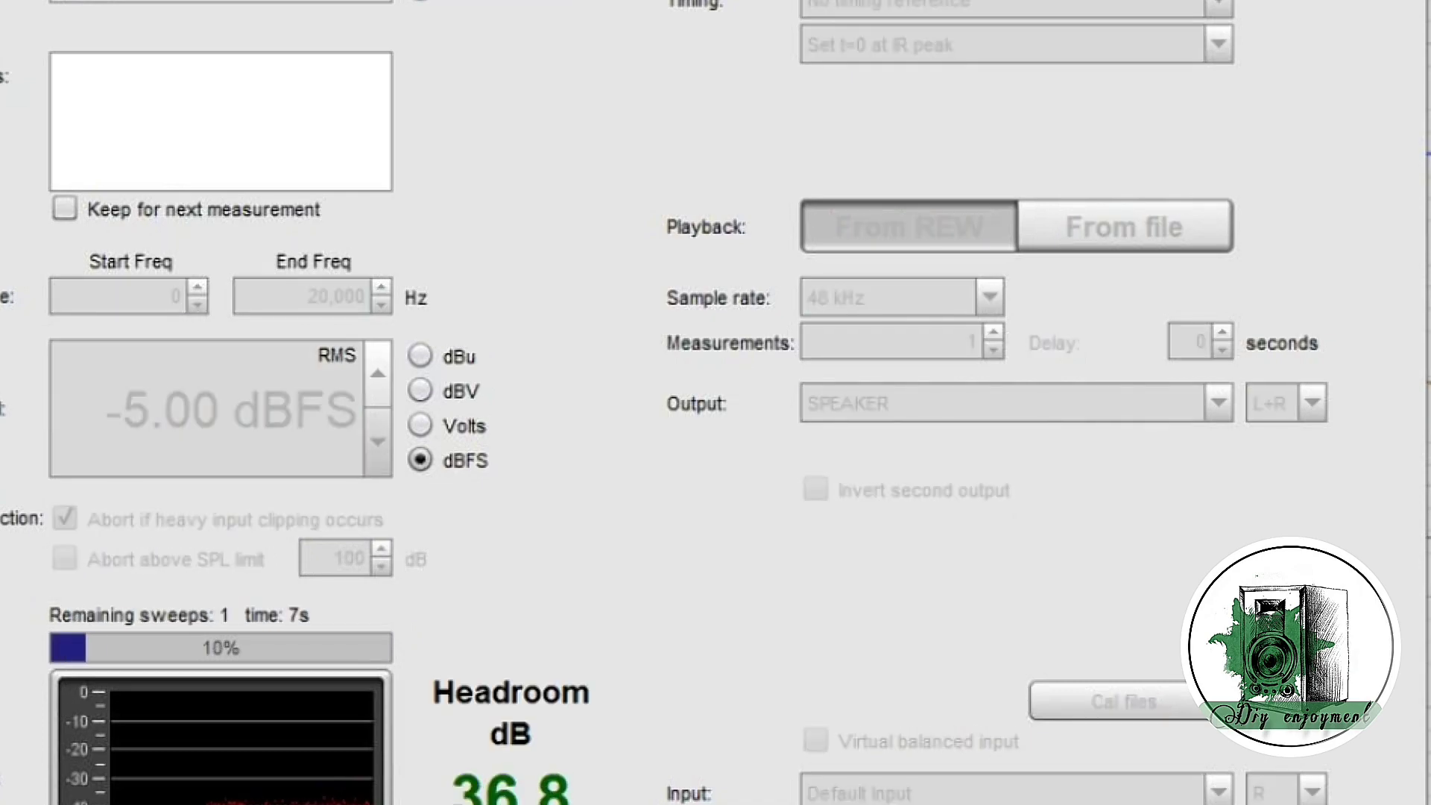